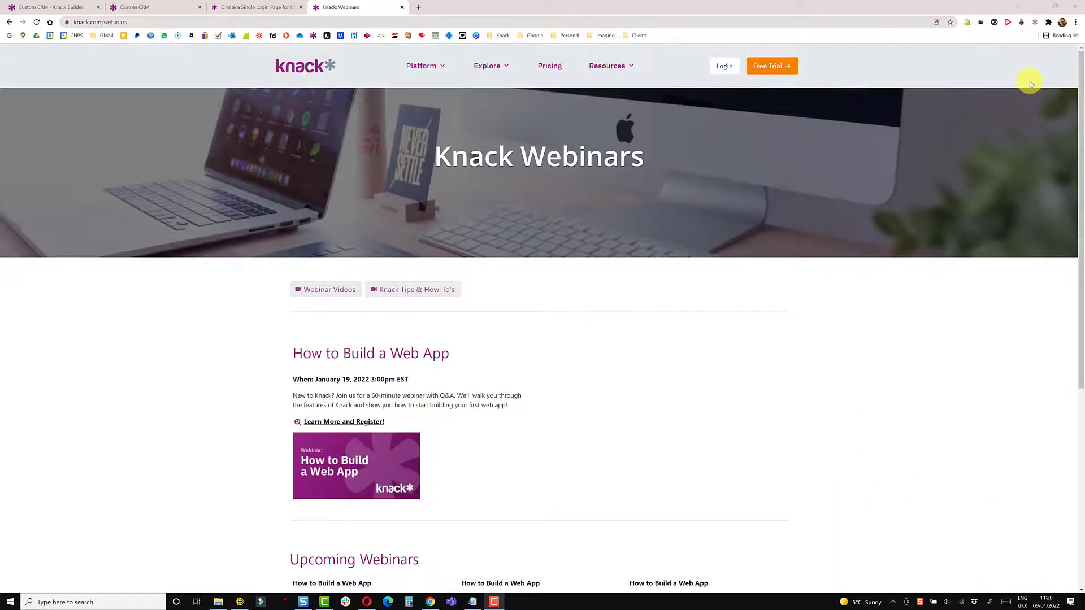
Step: Switch to the 'Create a Single Login Page for Multiple User Roles' article and scroll through its steps
click(225, 7)
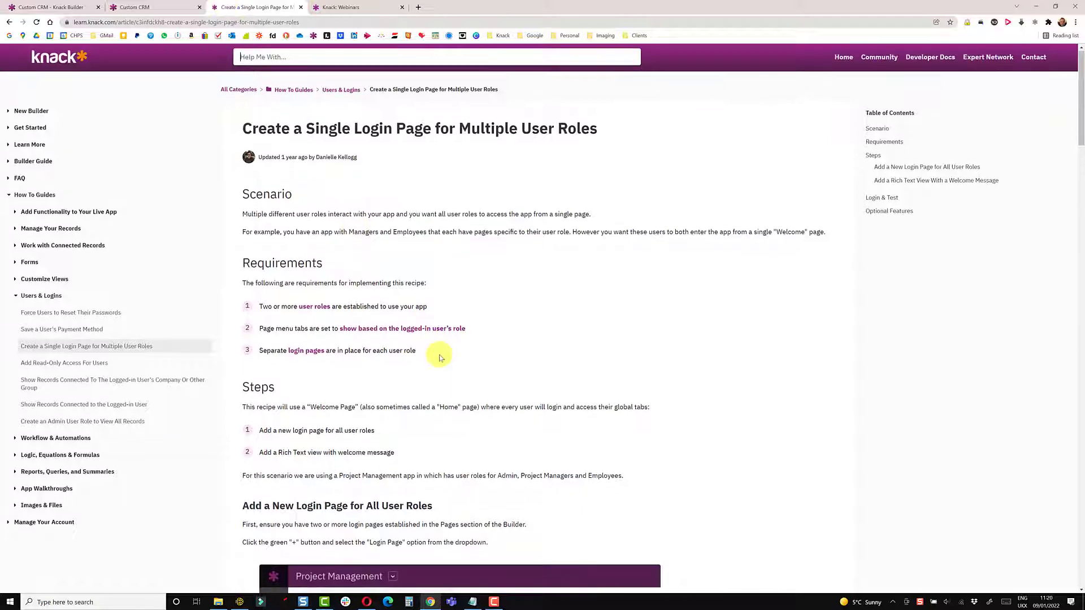
scroll(439, 365, down, 1)
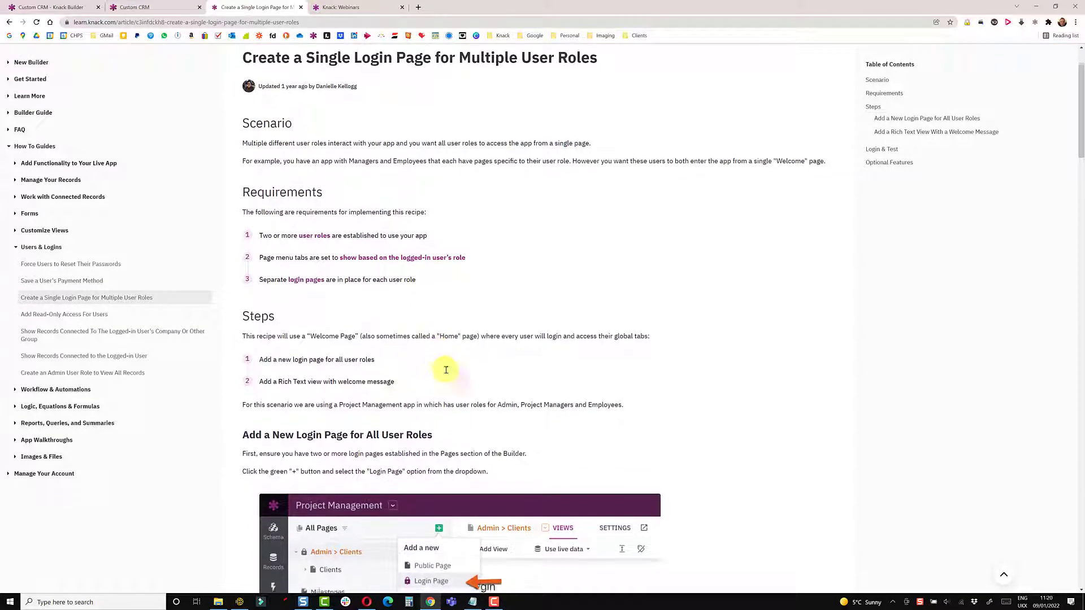
scroll(447, 367, down, 4)
scroll(470, 369, down, 2)
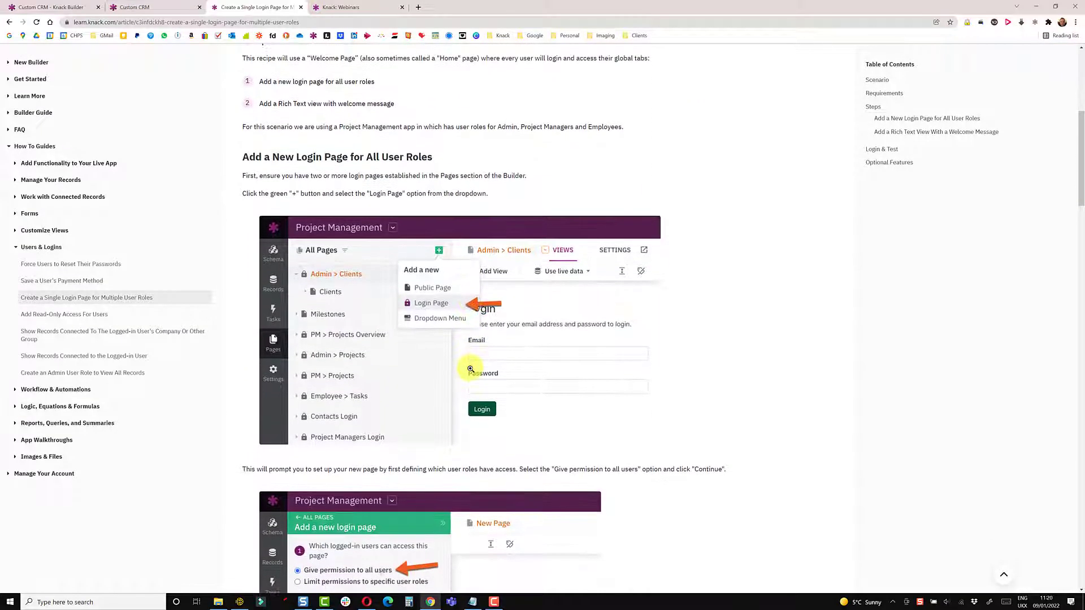
scroll(470, 374, down, 9)
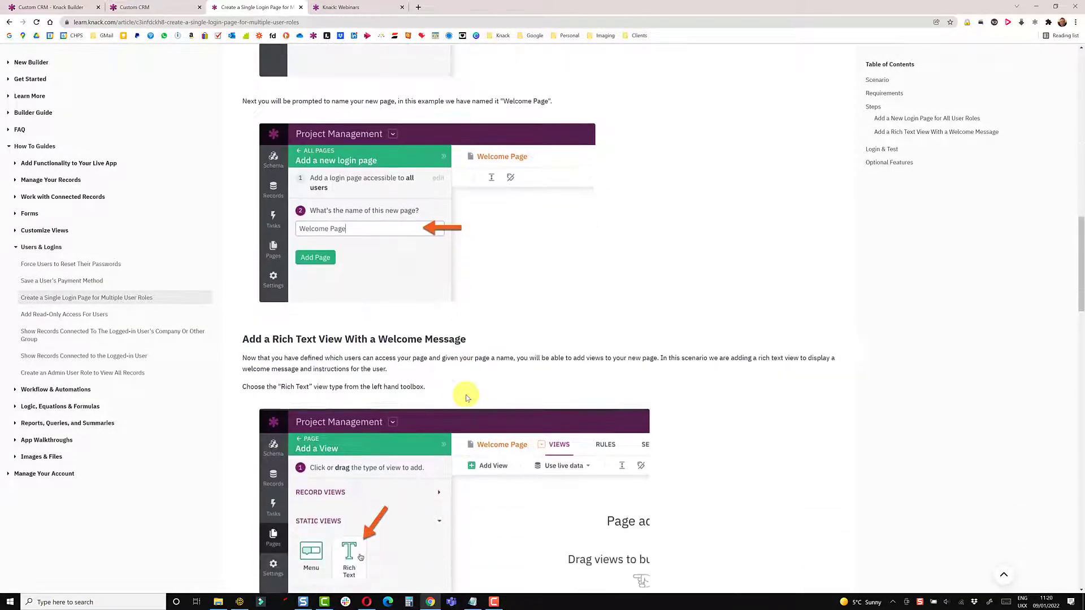
scroll(463, 403, down, 5)
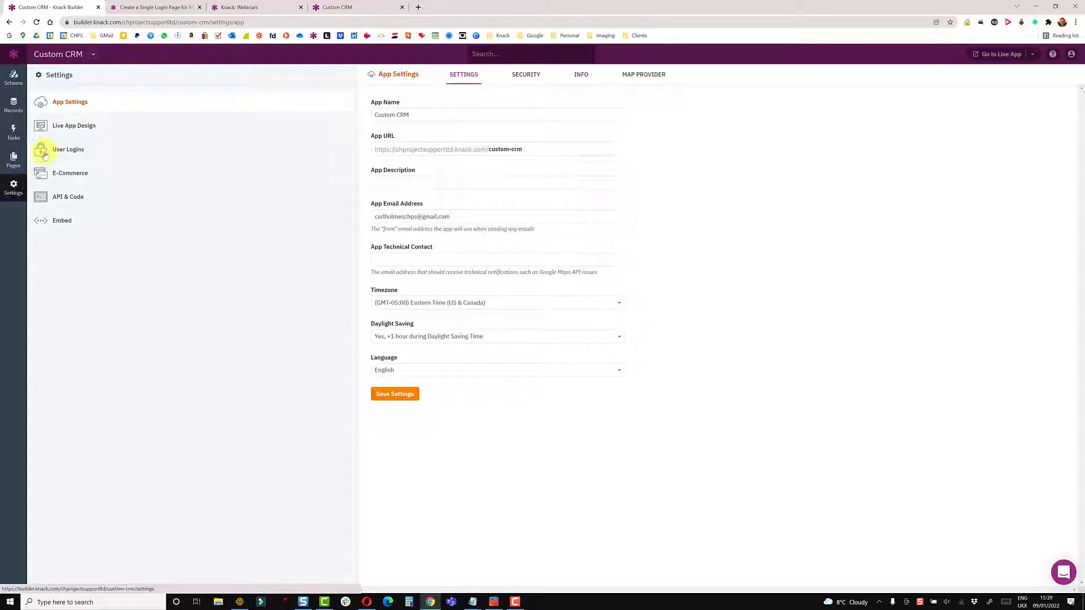
Step: Look over the Header & Menu design settings and user roles, then open Sales Rep > Dashboard
click(74, 126)
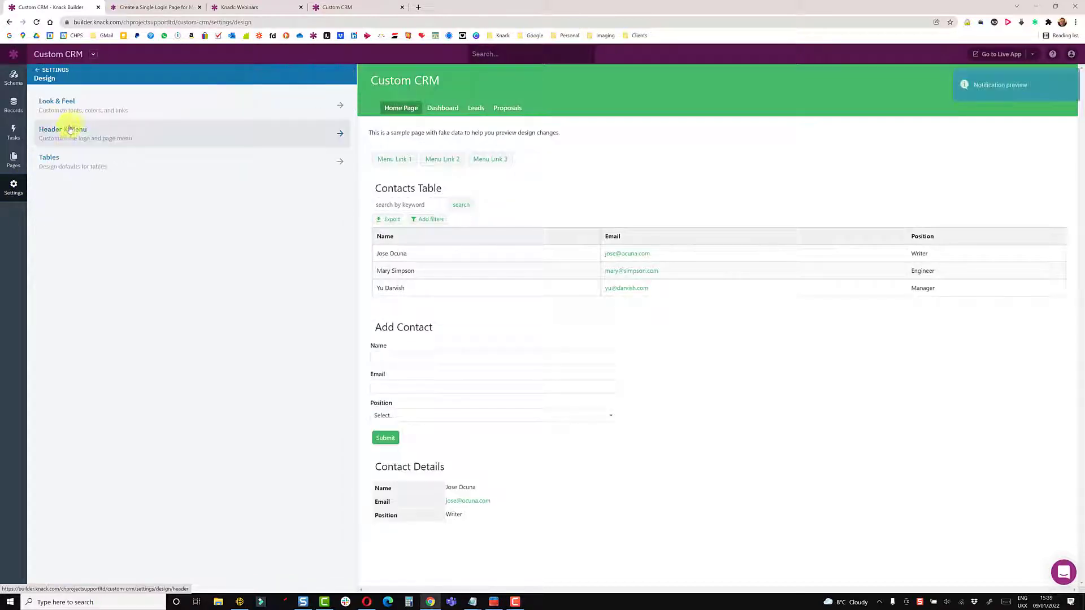
click(66, 135)
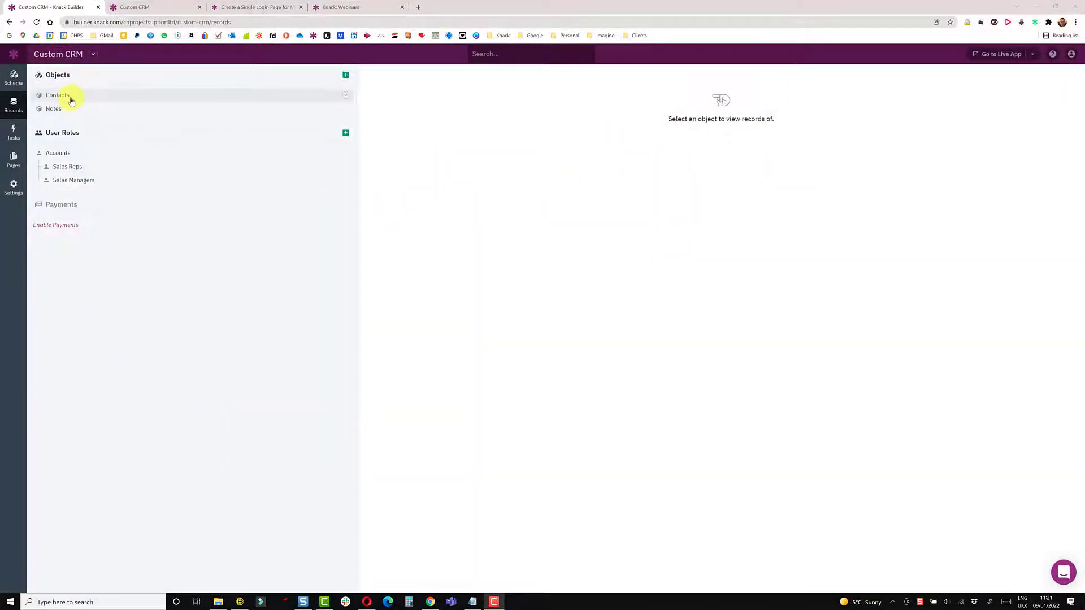
click(14, 161)
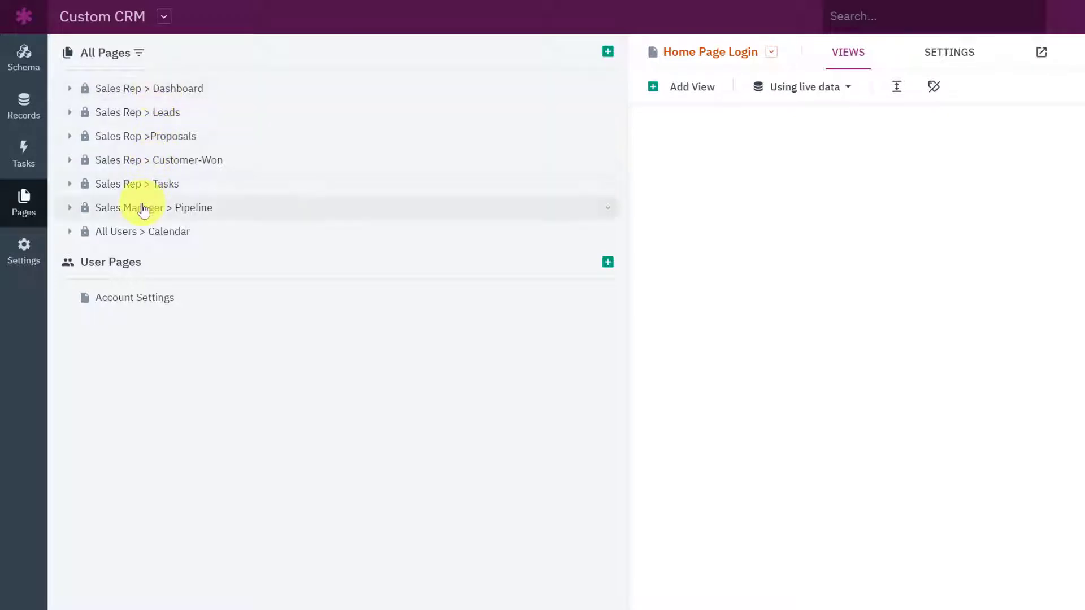
click(23, 107)
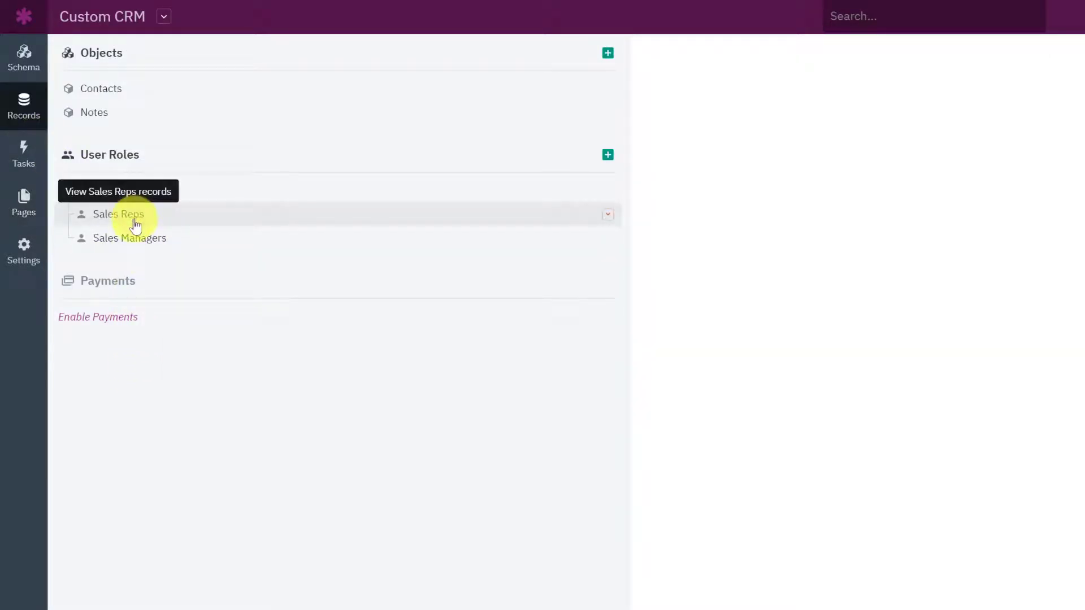
click(25, 210)
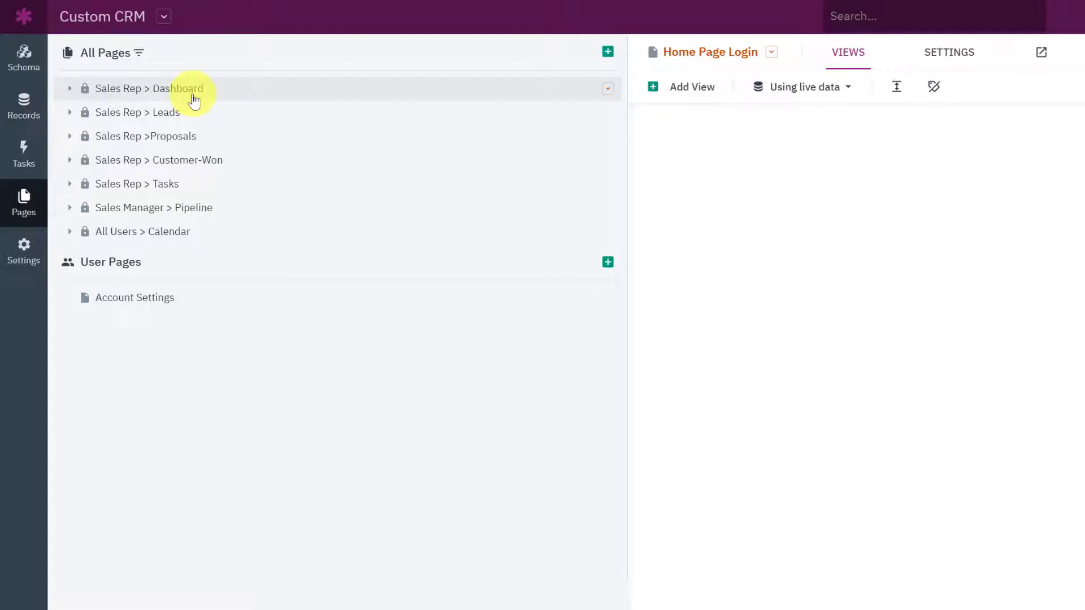
click(194, 100)
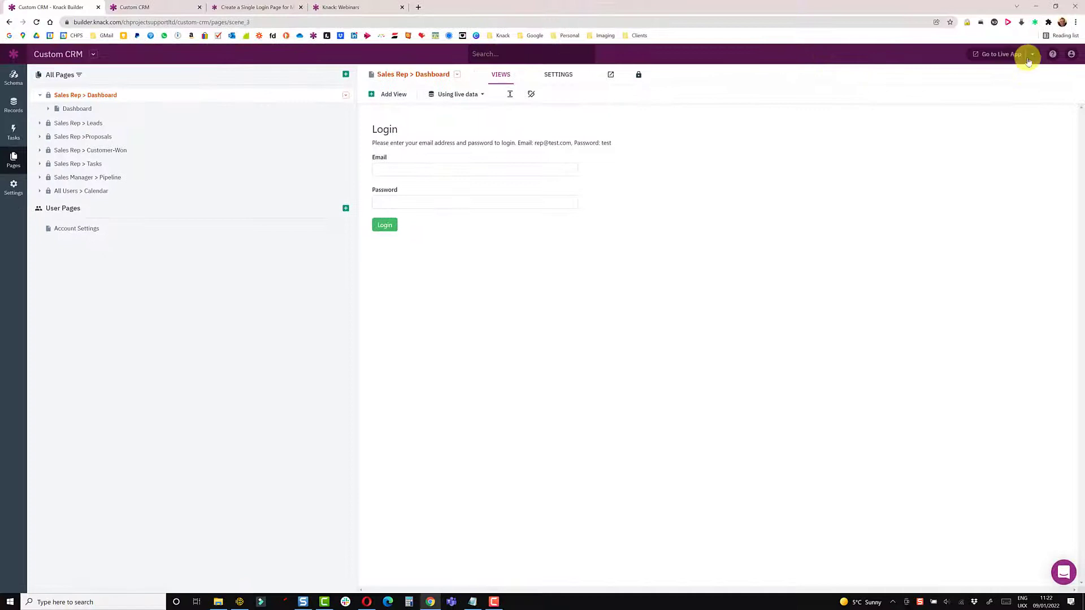
Step: List the live app's pages and expand the Sales Rep > Leads and Sales Rep > Proposals login pages
click(1030, 56)
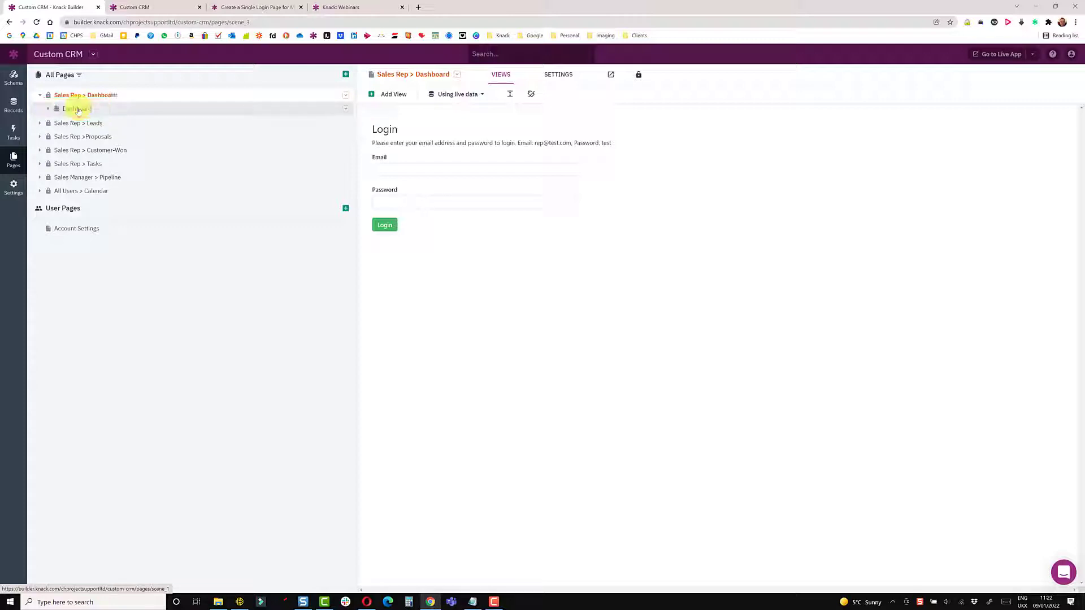
click(79, 122)
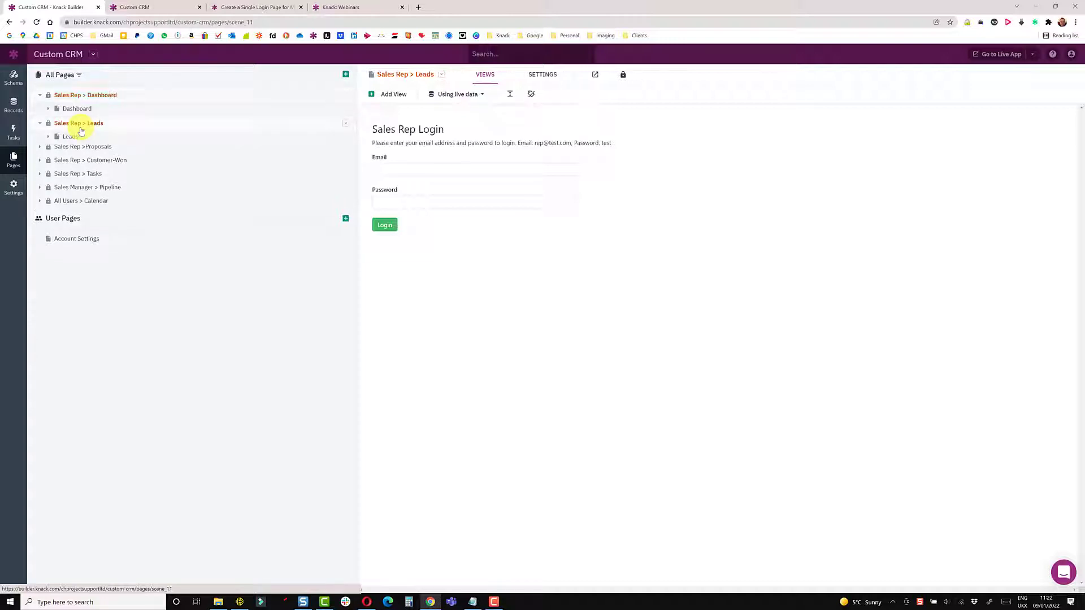
click(67, 151)
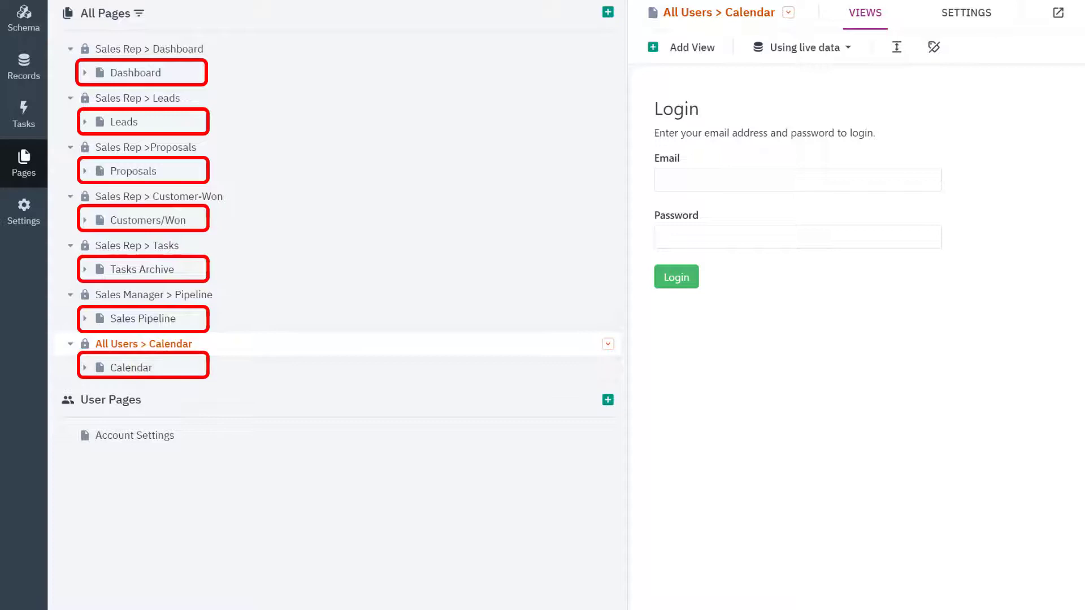
click(1033, 53)
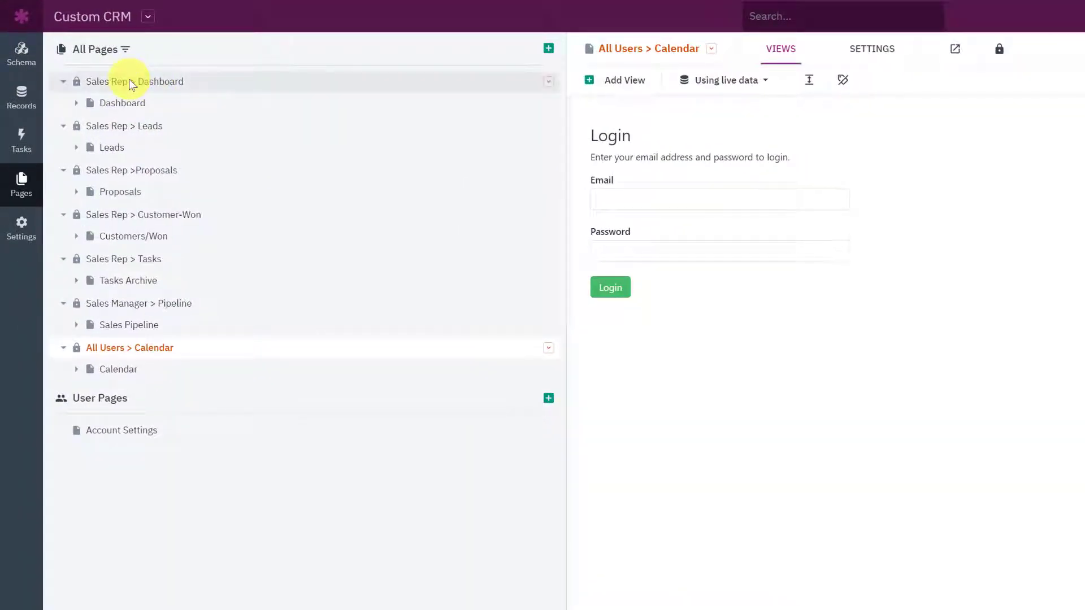
Step: Check that the Sales Rep > Dashboard and Sales Rep > Leads login views permit Sales Reps
click(130, 83)
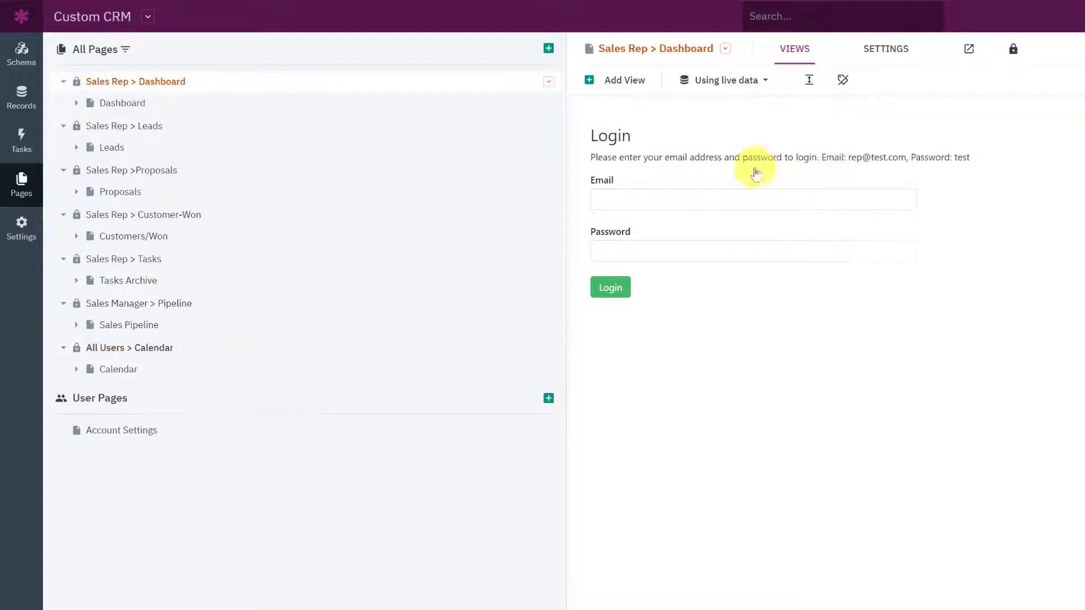
click(722, 209)
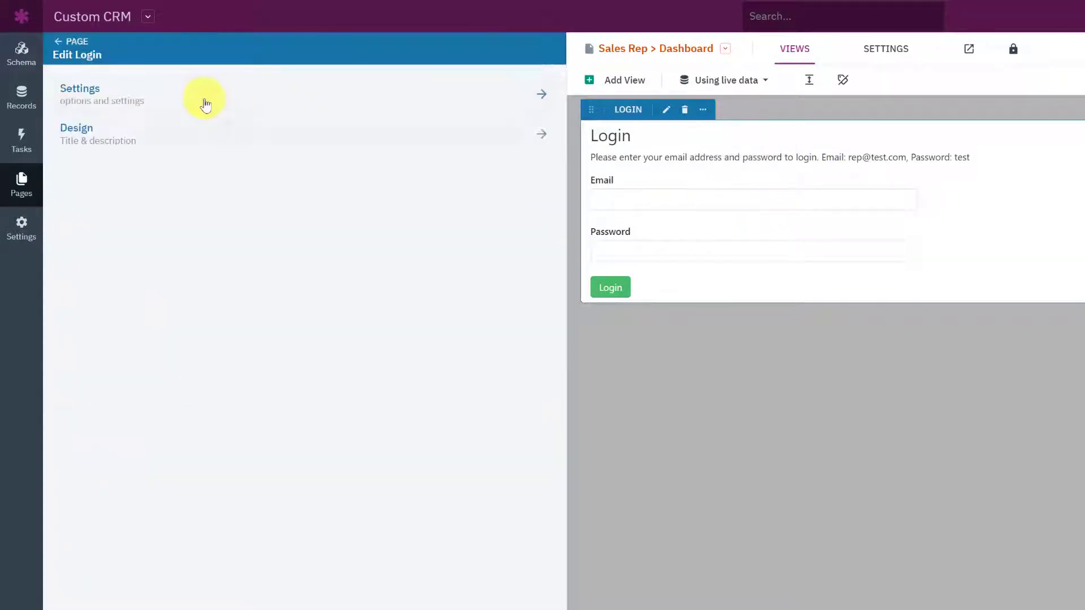
click(194, 102)
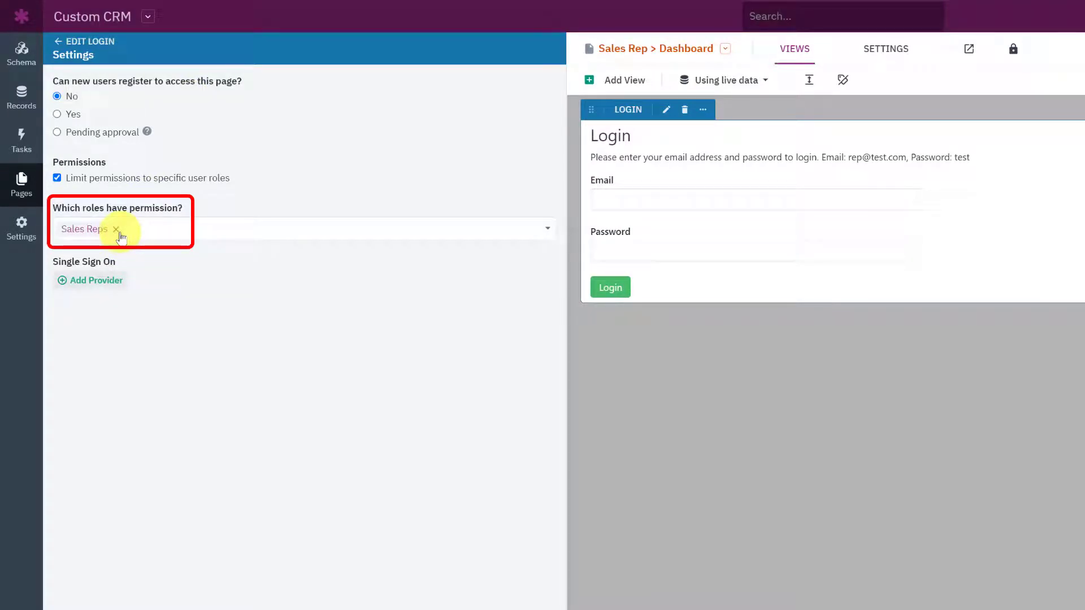
click(24, 182)
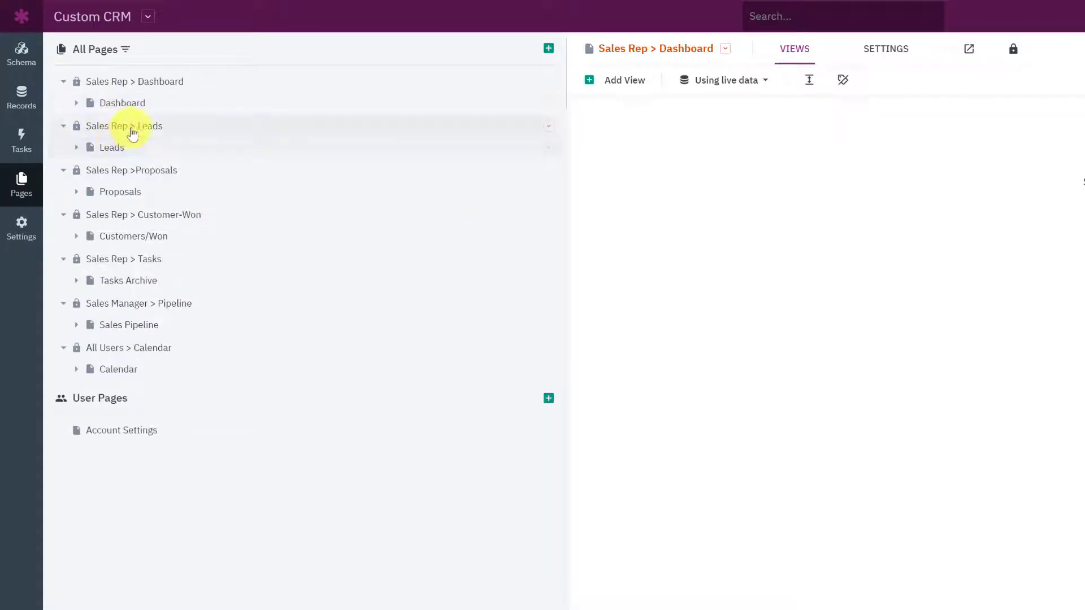
click(132, 130)
click(705, 196)
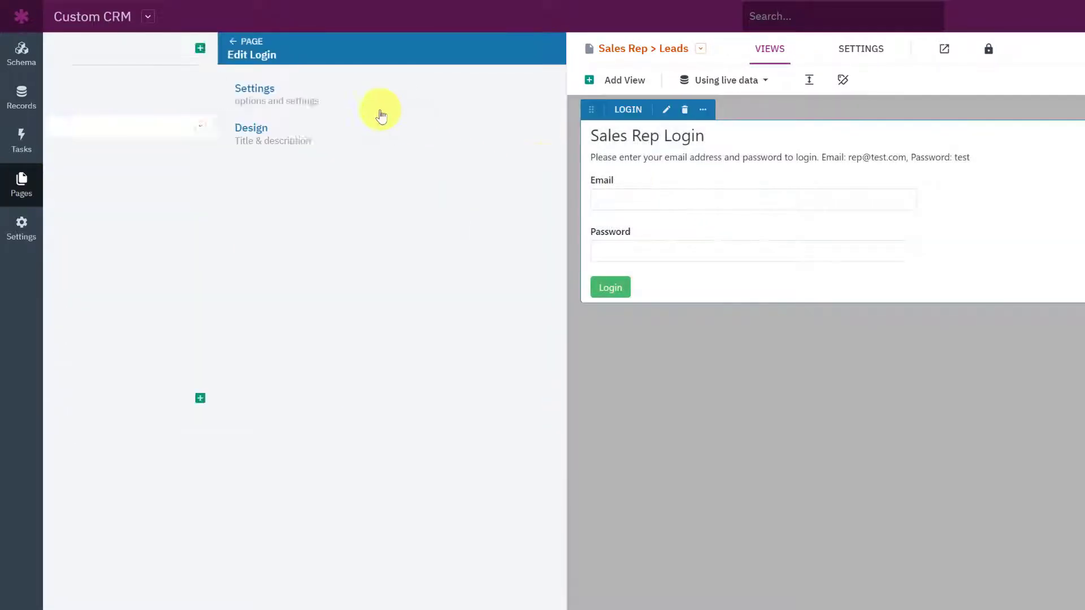
click(276, 92)
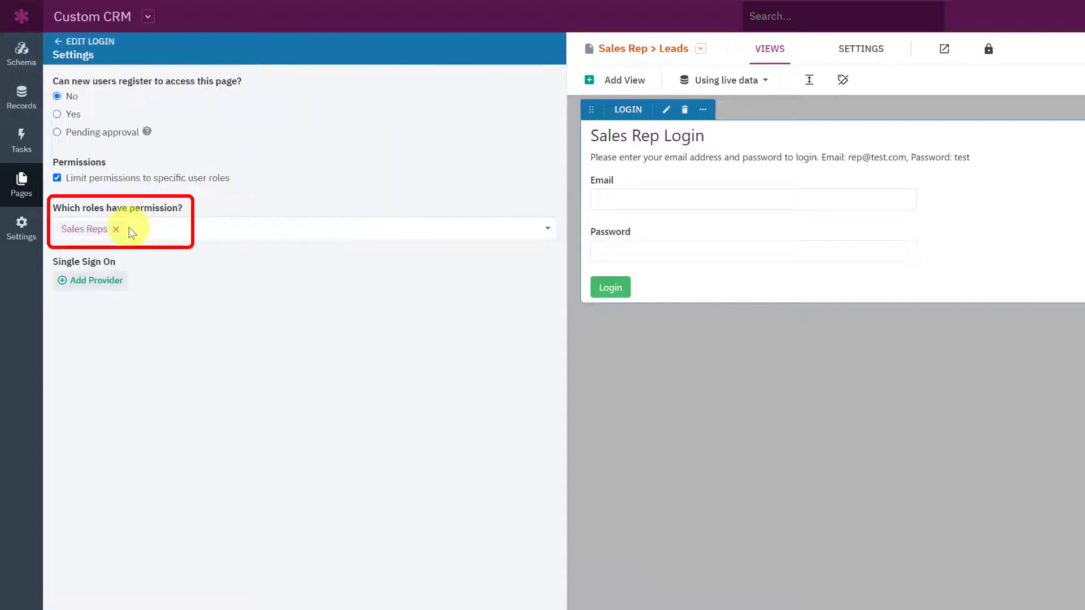
click(22, 180)
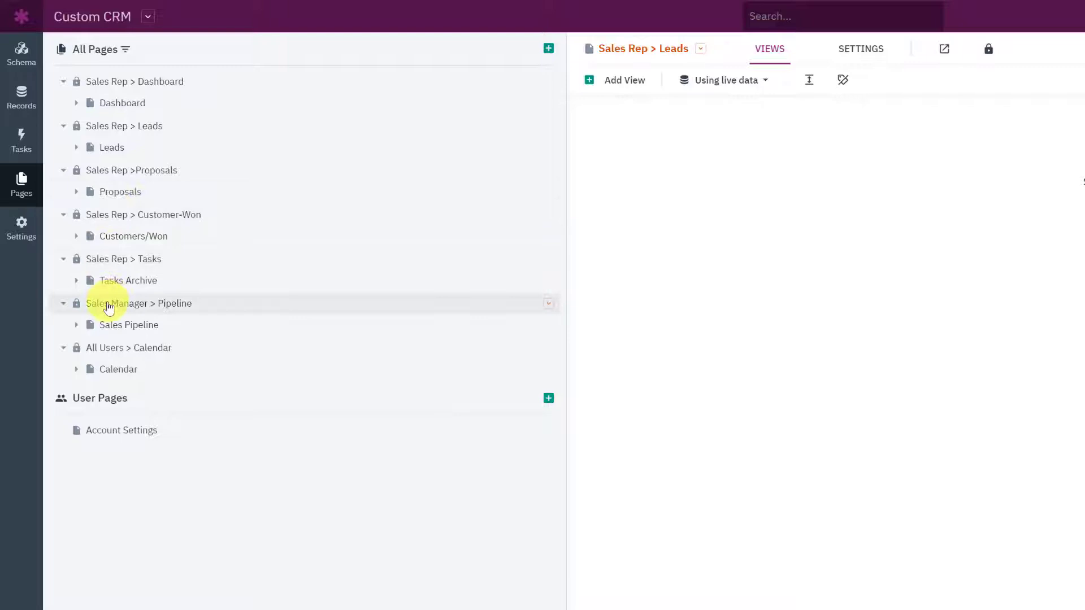
Step: Check that the Sales Manager > Pipeline login view permits Sales Managers
click(129, 330)
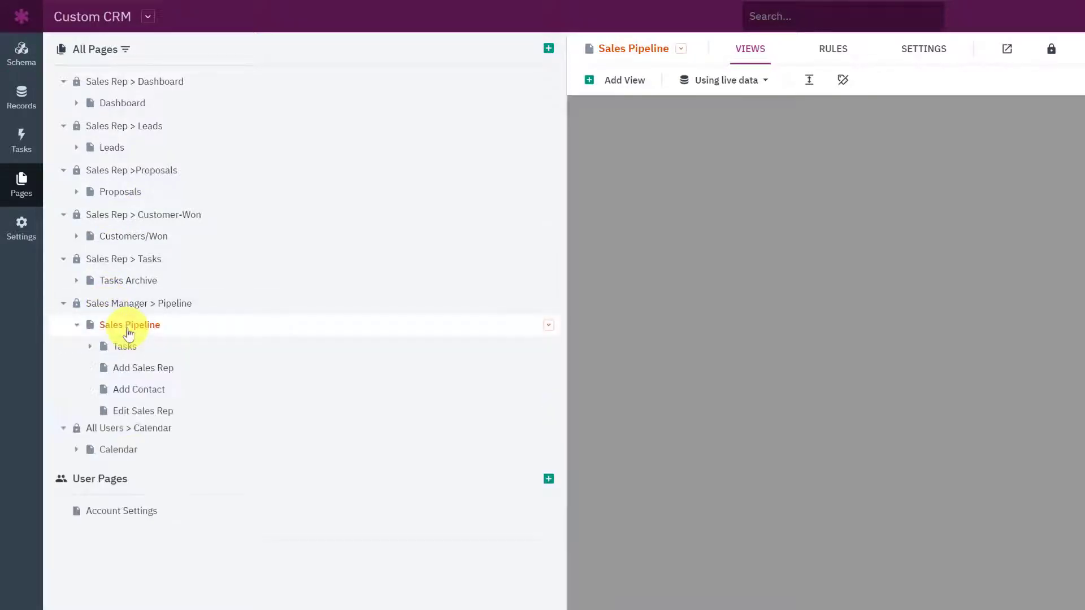
click(181, 303)
click(659, 216)
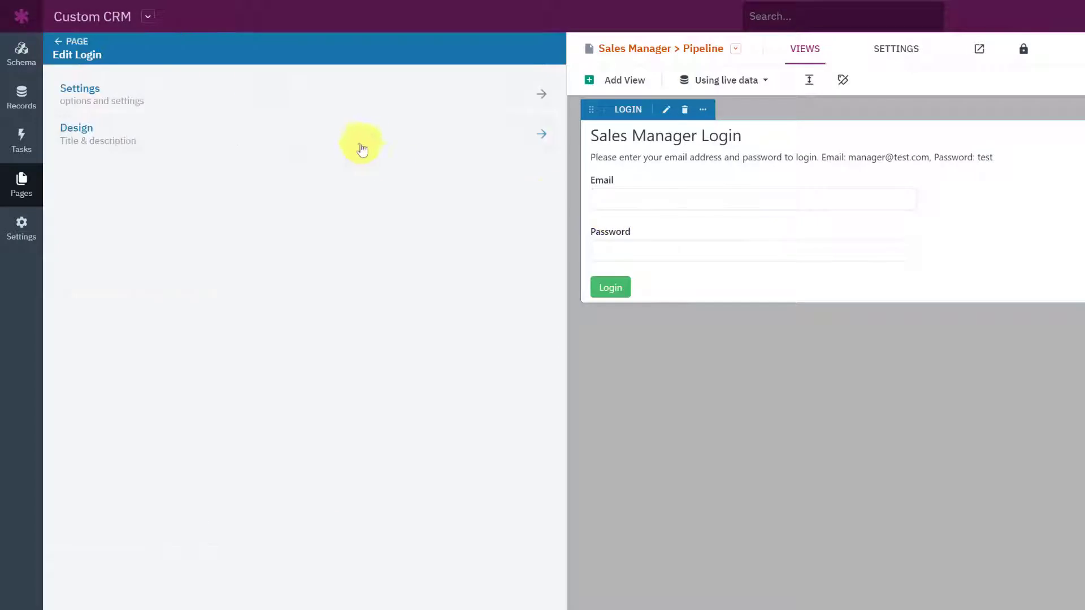
click(170, 93)
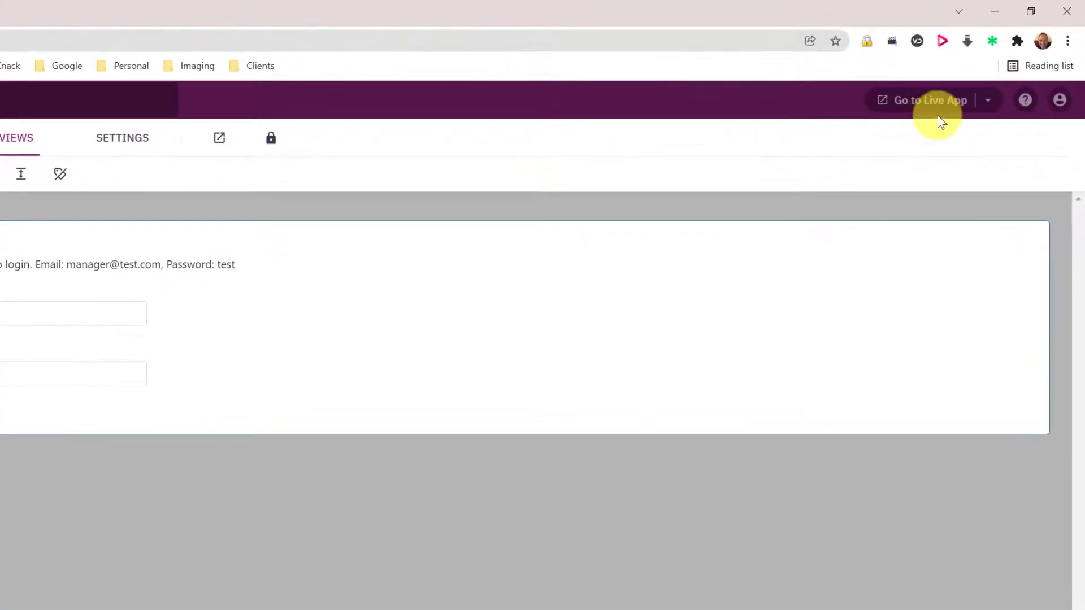
Step: Copy the Dashboard page's live link and close the extra Custom CRM tab
click(989, 102)
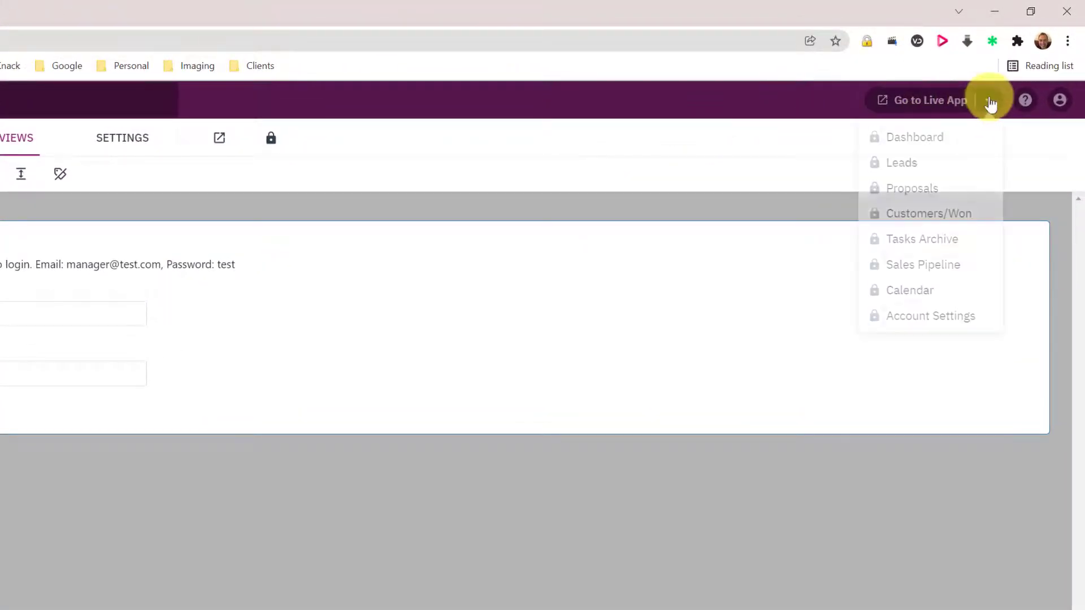
click(989, 141)
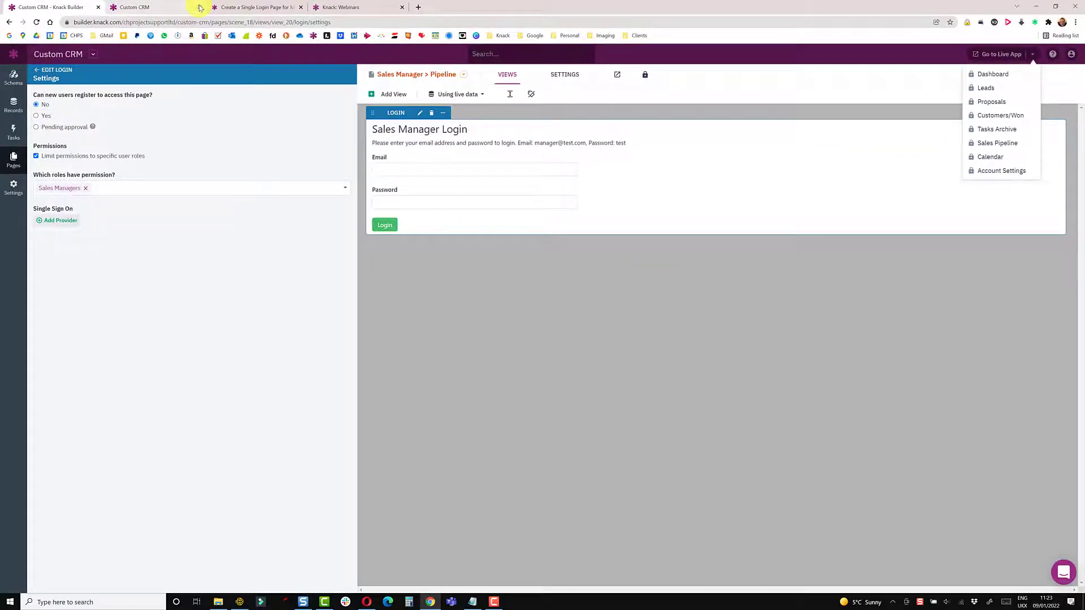
click(200, 8)
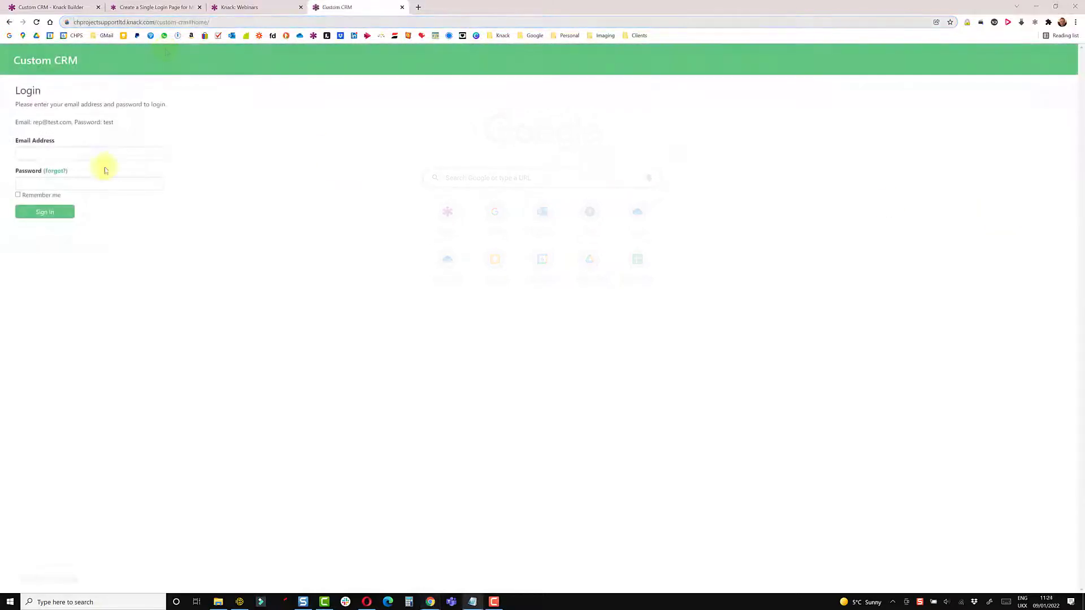
Step: Sign in to the live app with the sales rep's e-mail and password
click(42, 154)
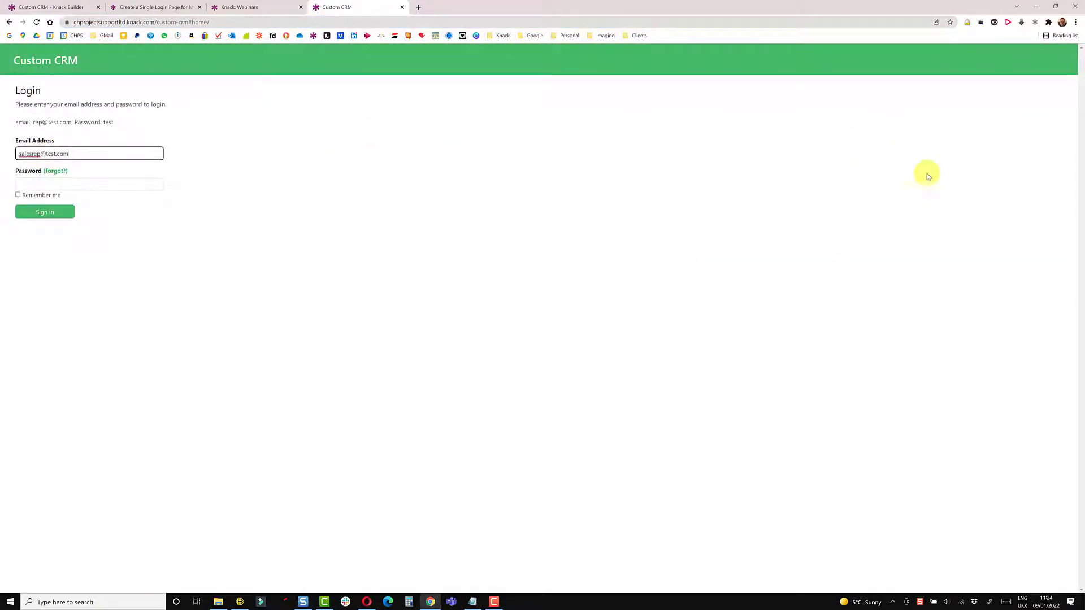
key(Tab)
text(test)
click(51, 212)
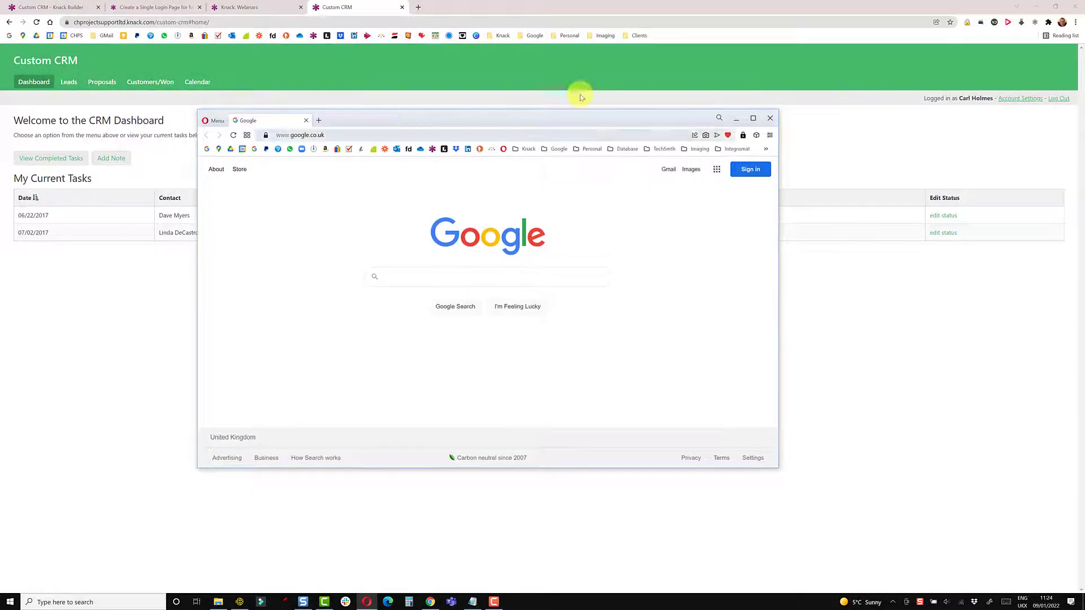
Step: In the second browser, load the sales manager pipeline address and log in as the sales manager
click(619, 79)
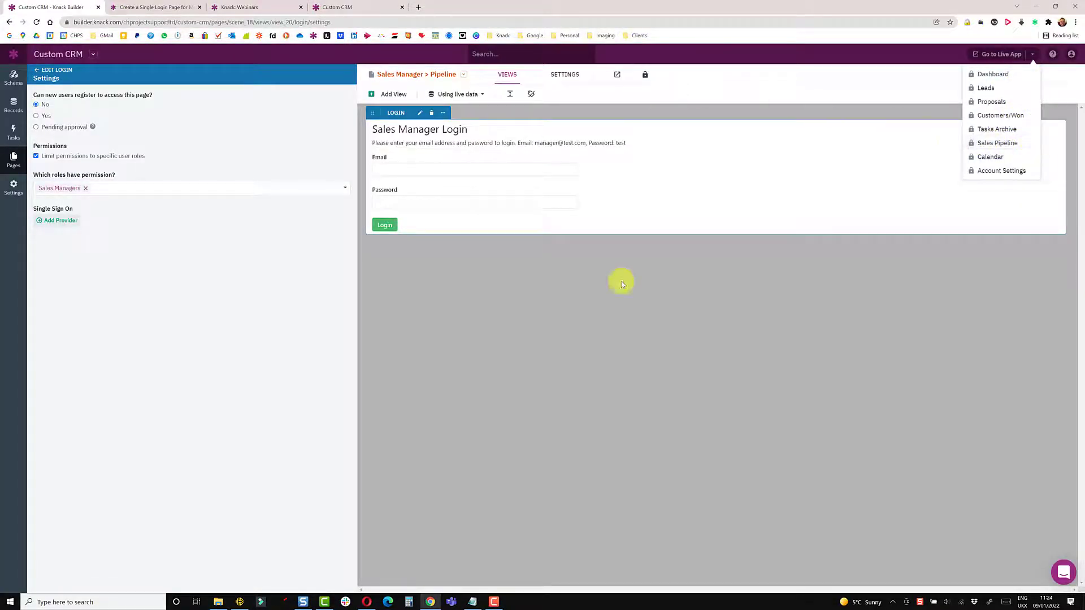
click(368, 601)
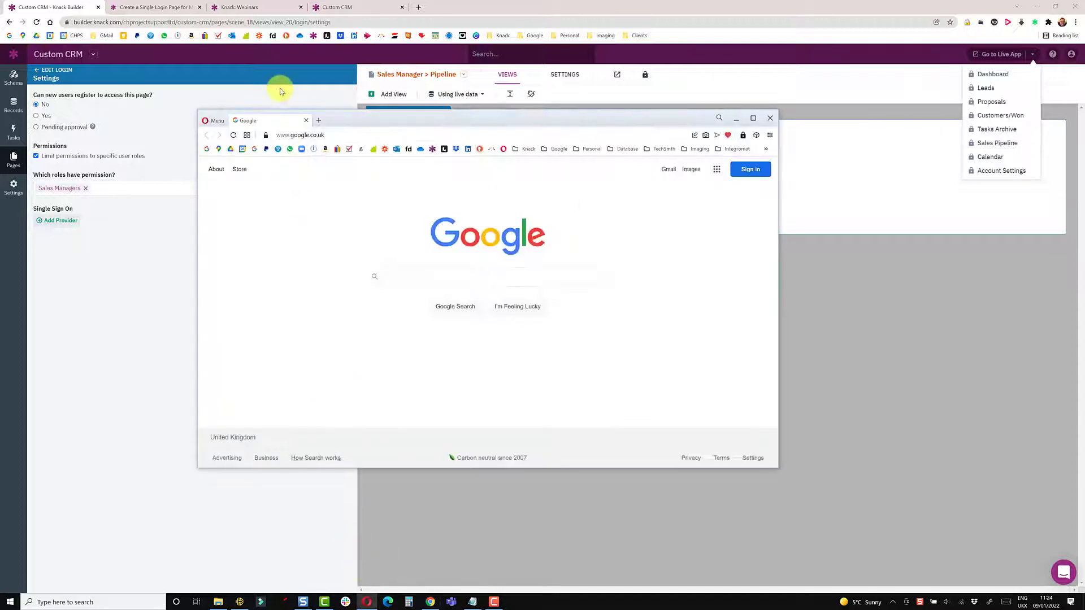
click(330, 134)
key(ctrl+v)
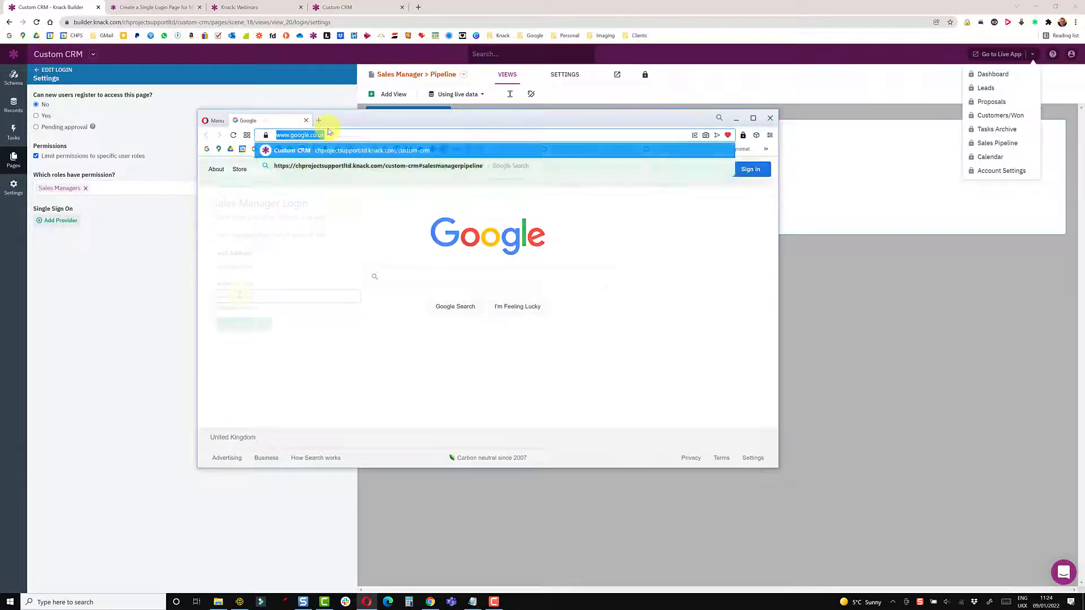
key(Return)
click(245, 326)
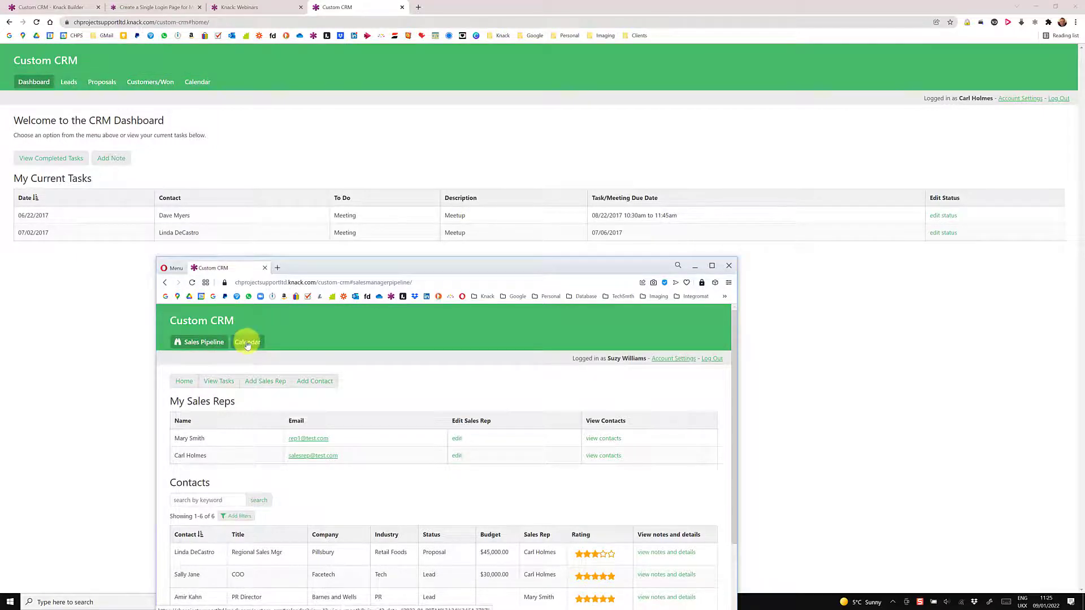
Step: Confirm the All Users > Calendar login view permits both Sales Reps and Sales Managers
click(60, 8)
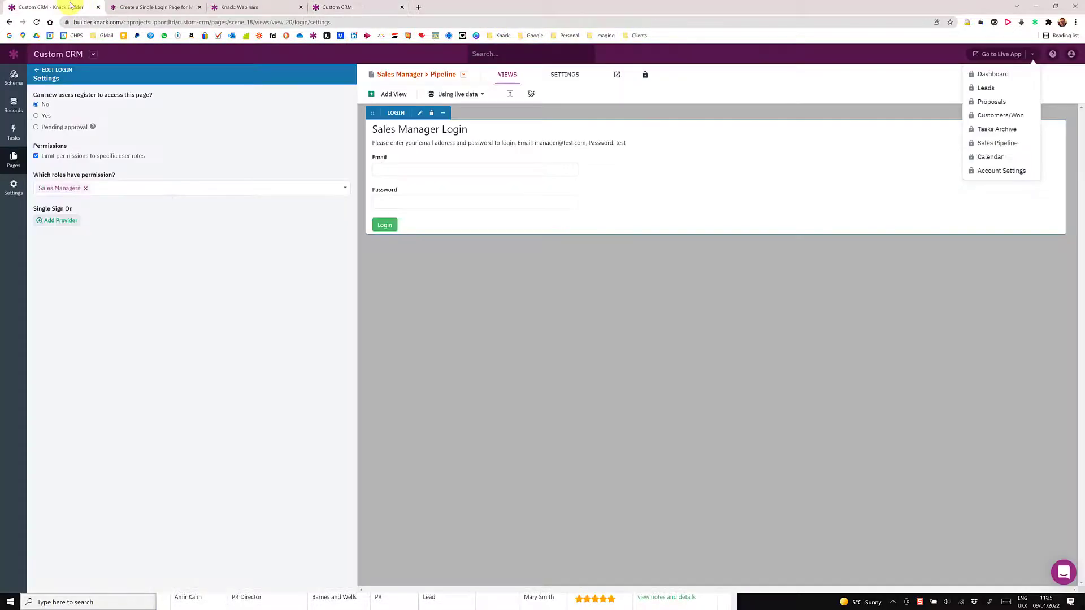
click(15, 163)
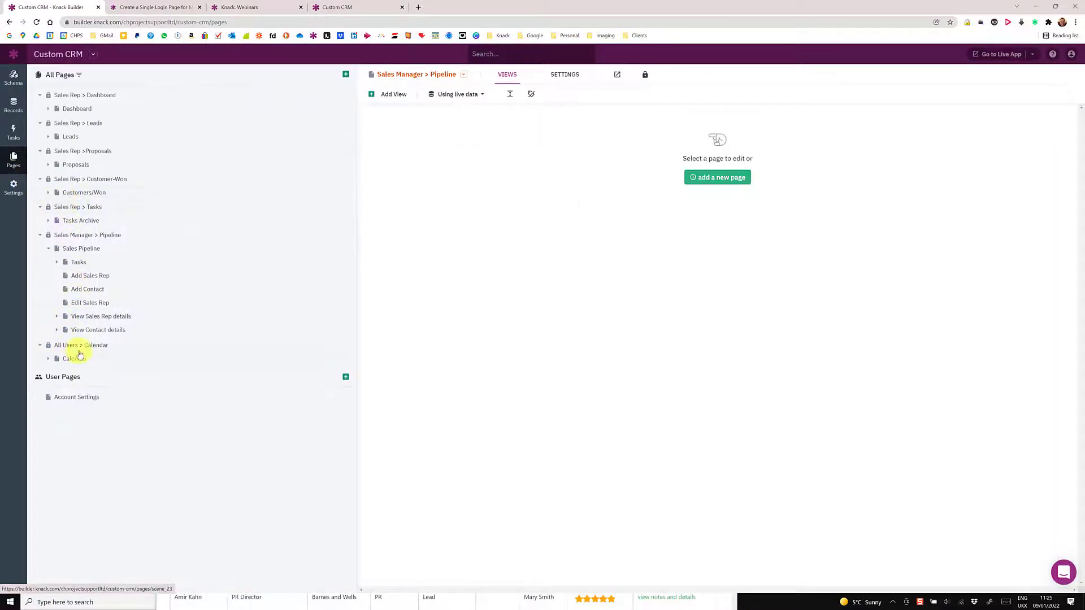
click(89, 347)
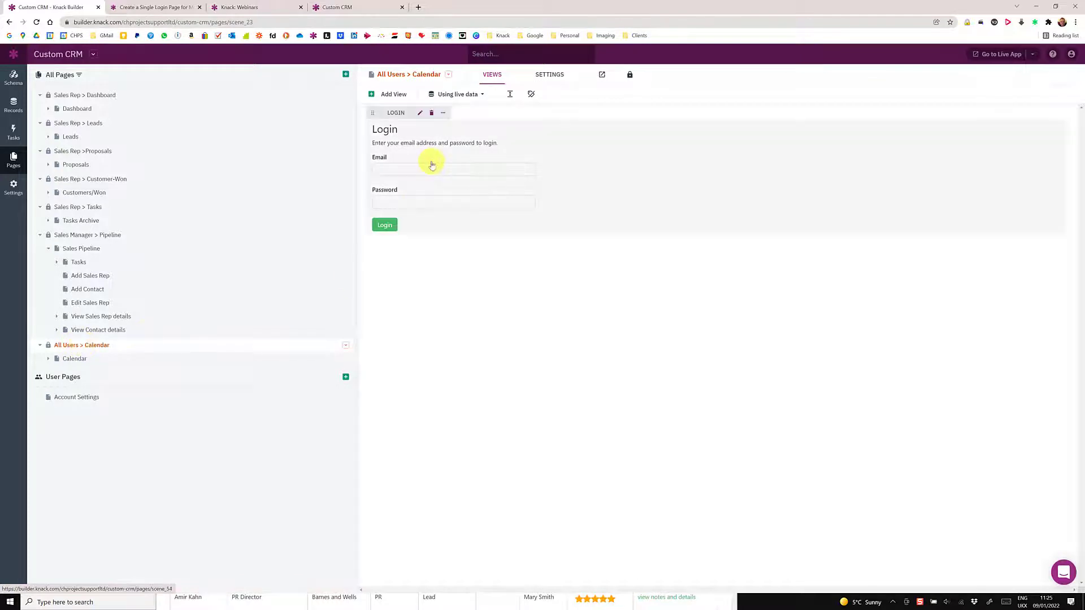
click(432, 165)
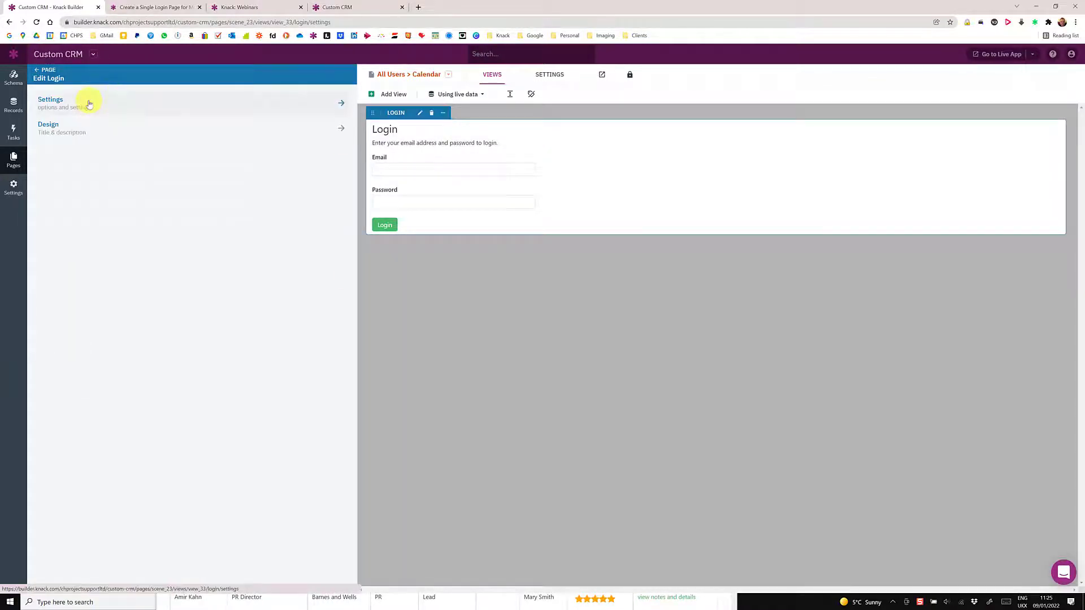
click(87, 102)
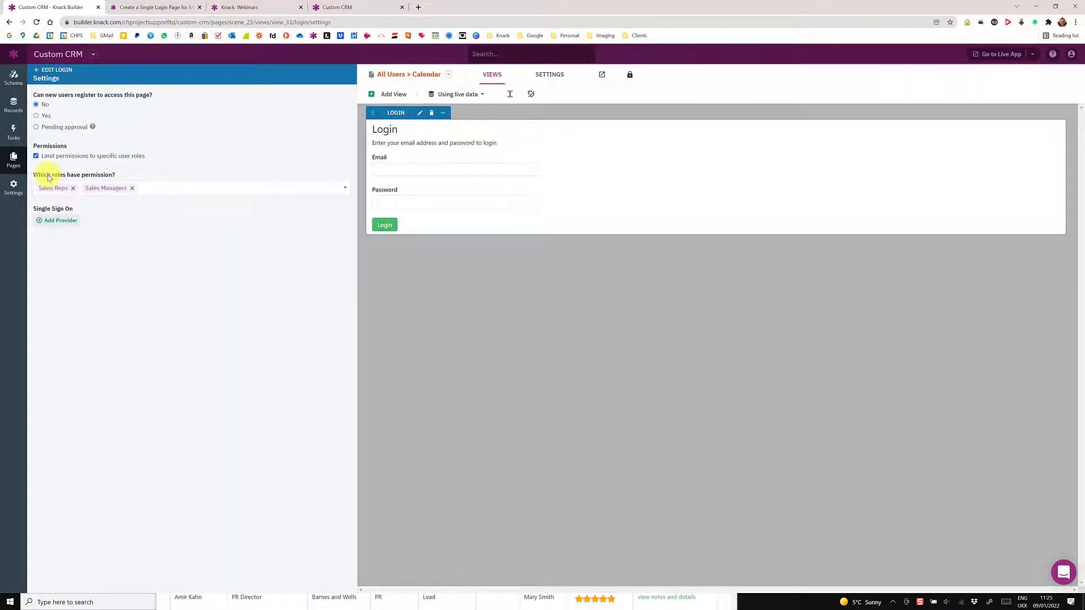
click(16, 158)
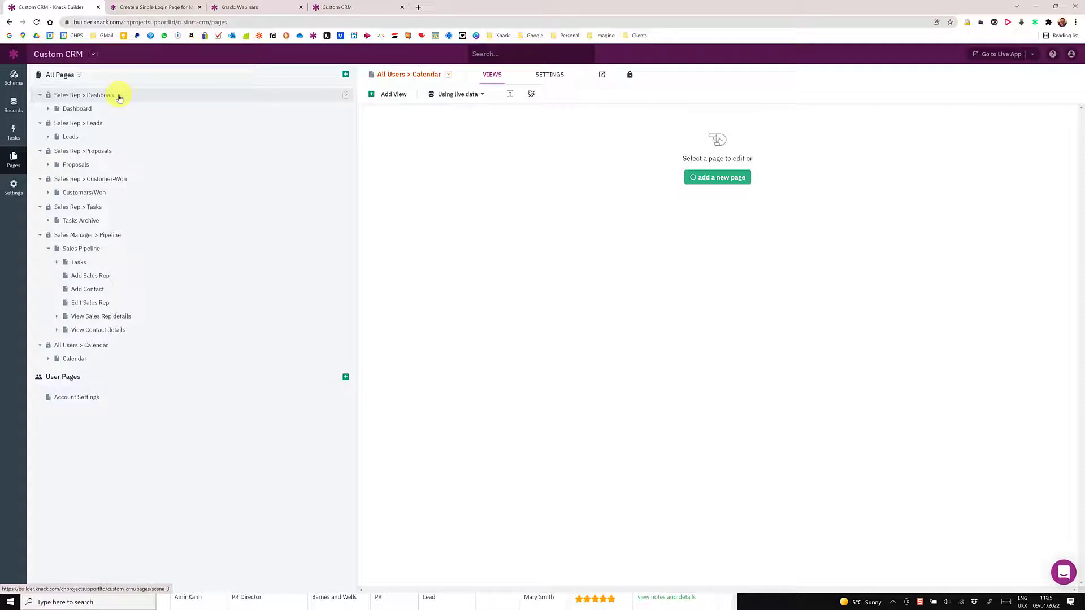
Step: Add a new login page named 'Home Page' with permission given to all users
click(119, 97)
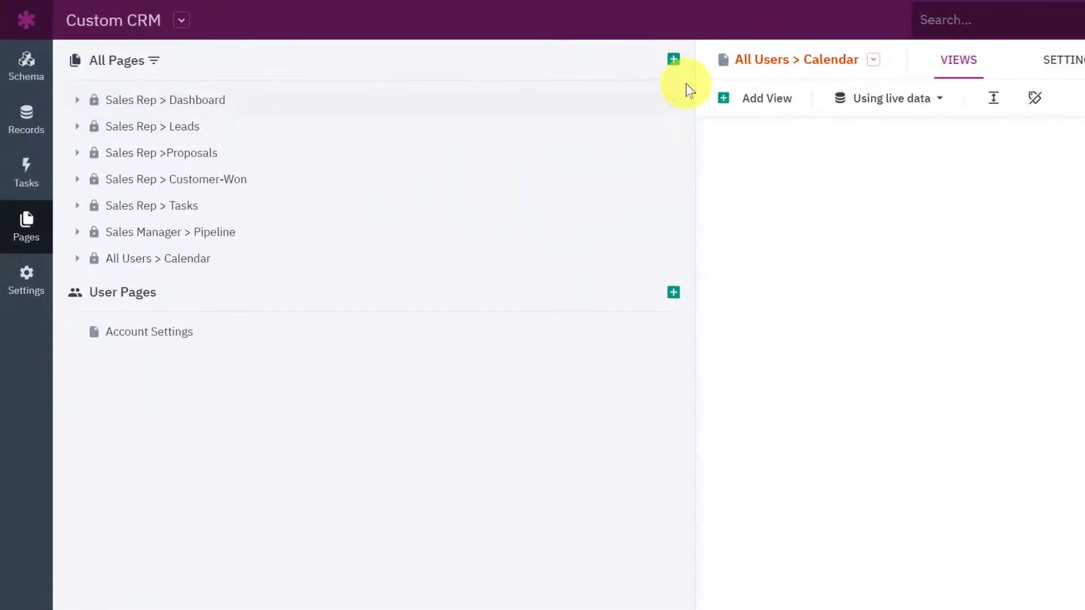
click(675, 63)
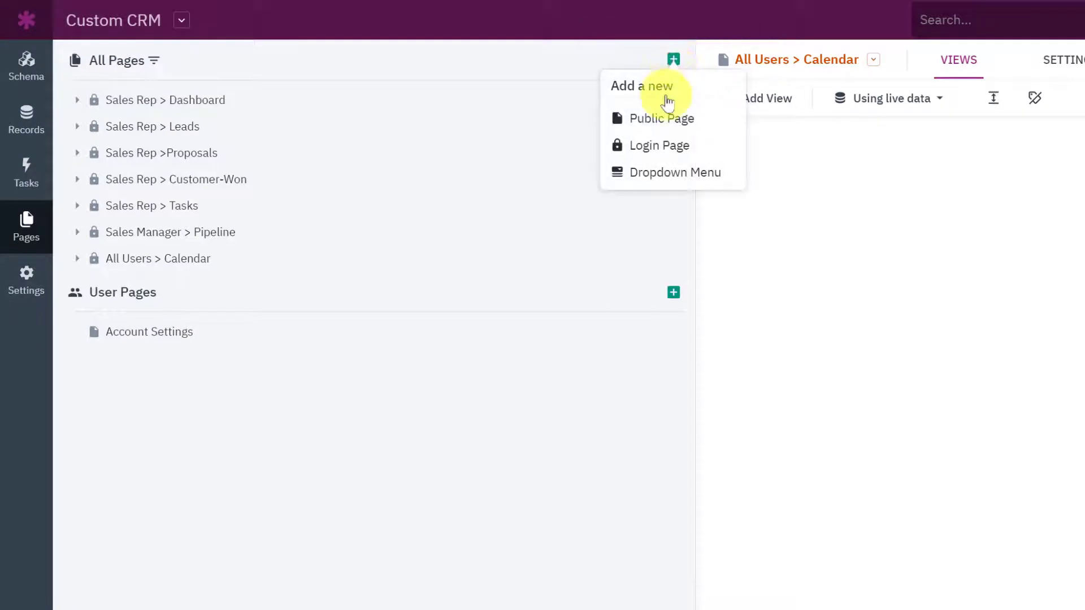
click(656, 148)
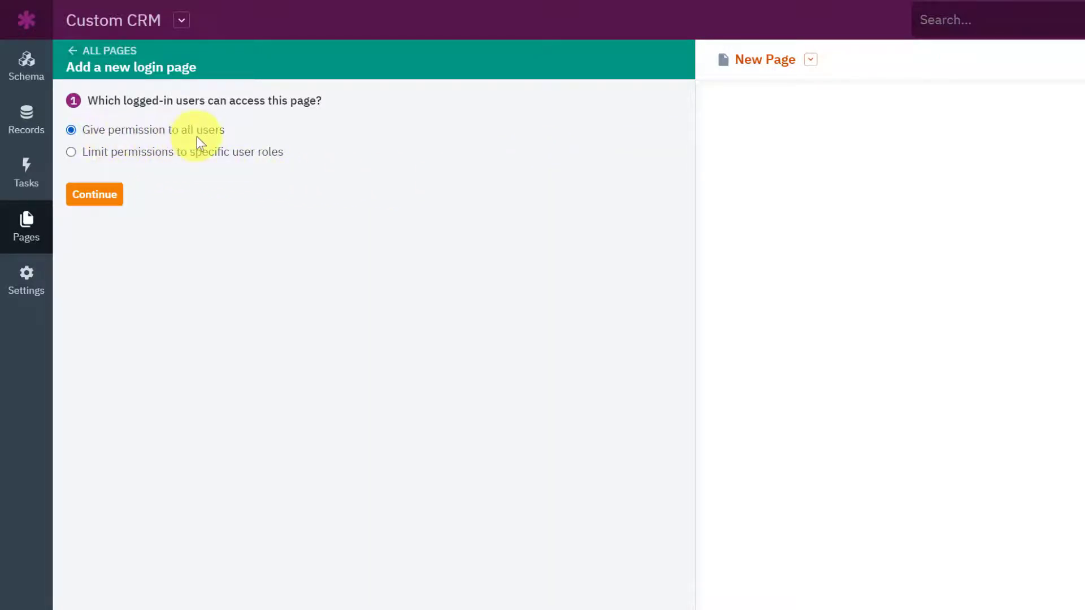
click(109, 199)
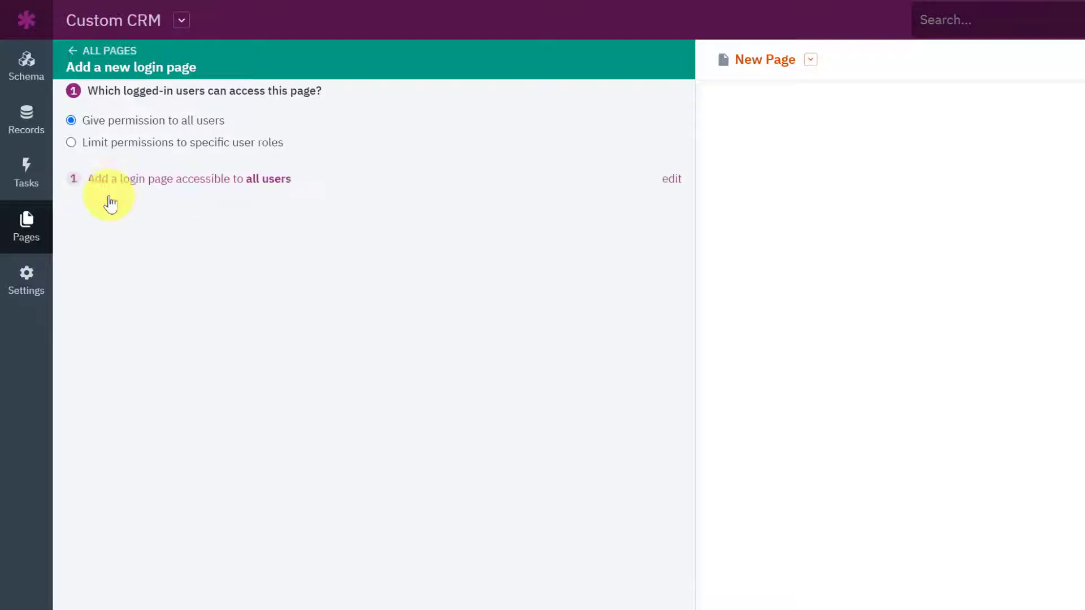
click(91, 179)
text(Home Page)
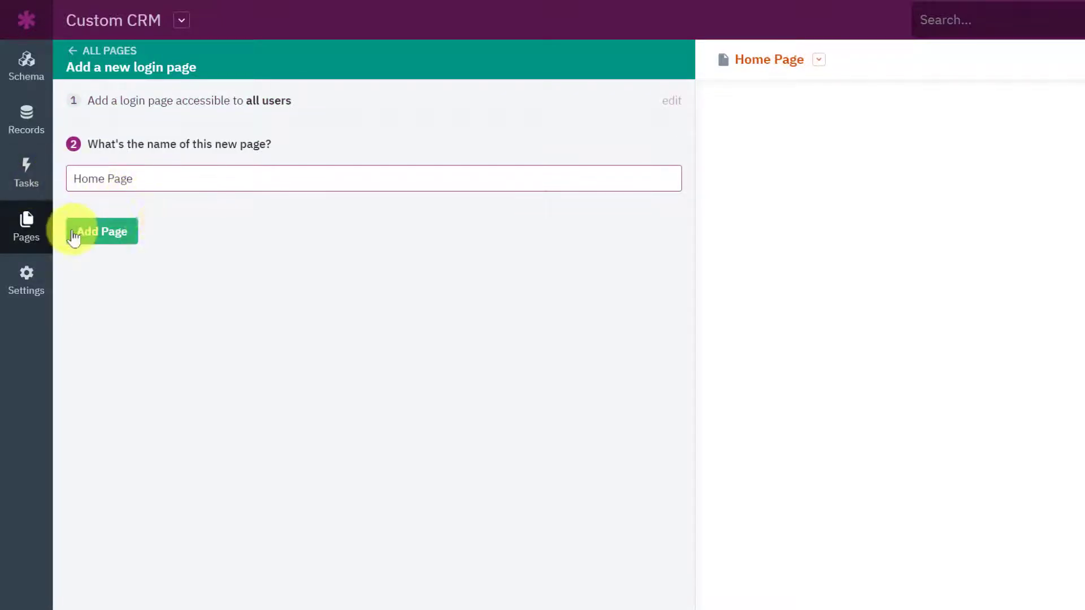
click(93, 232)
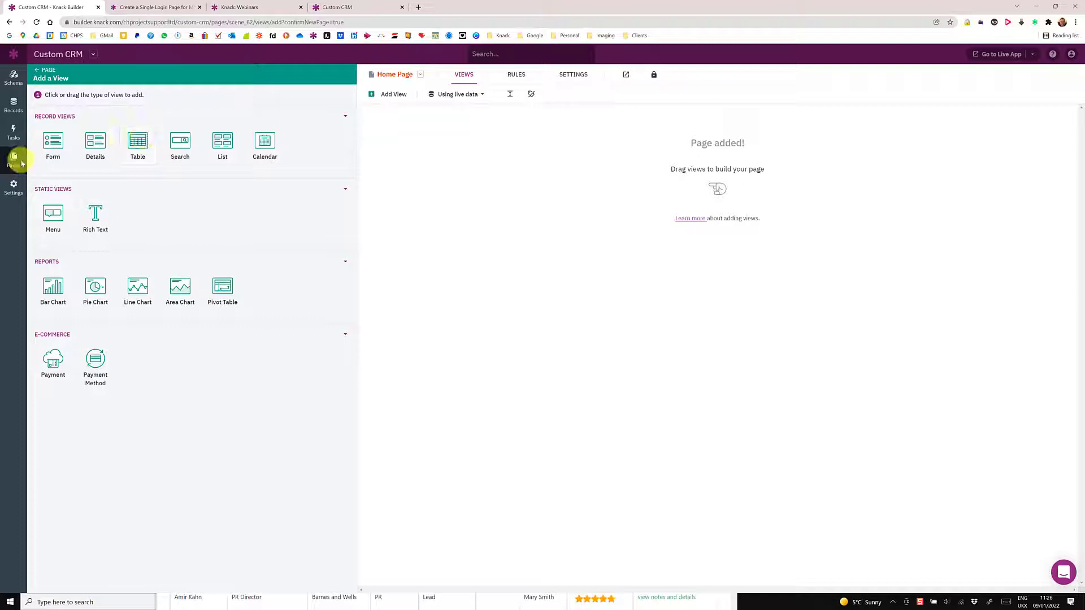
Step: Drag Home Page Login above all other pages, review its all-users login, and open Home Page
click(17, 163)
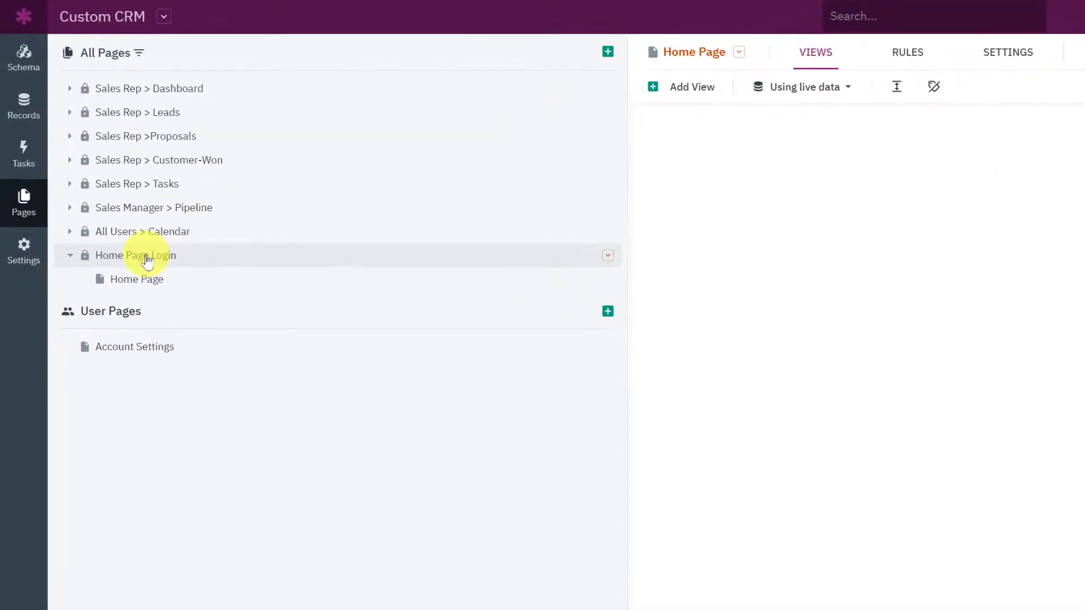
drag(147, 261, 170, 86)
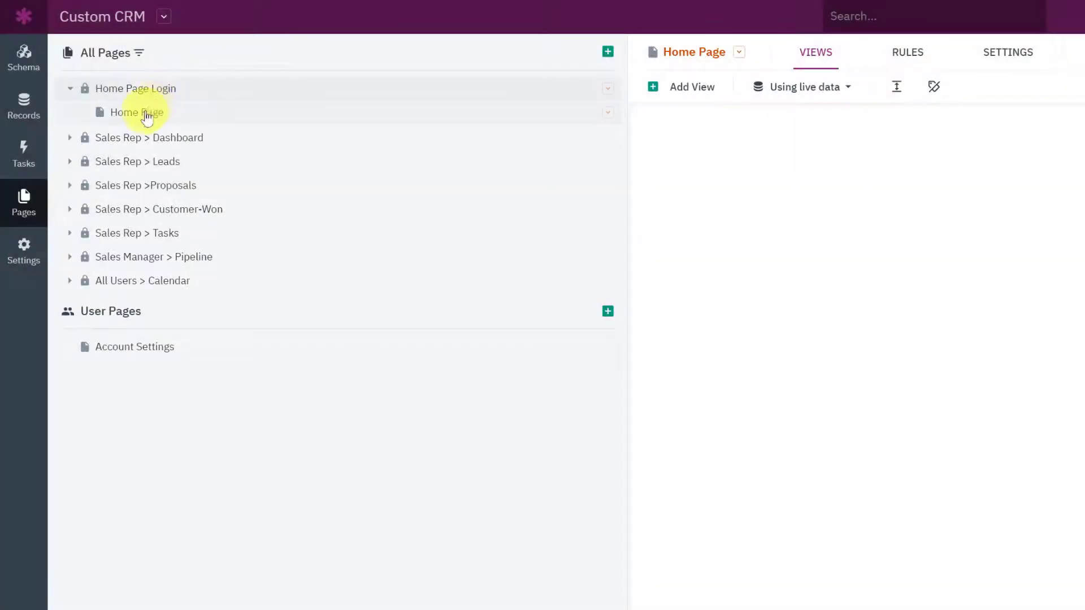
click(152, 96)
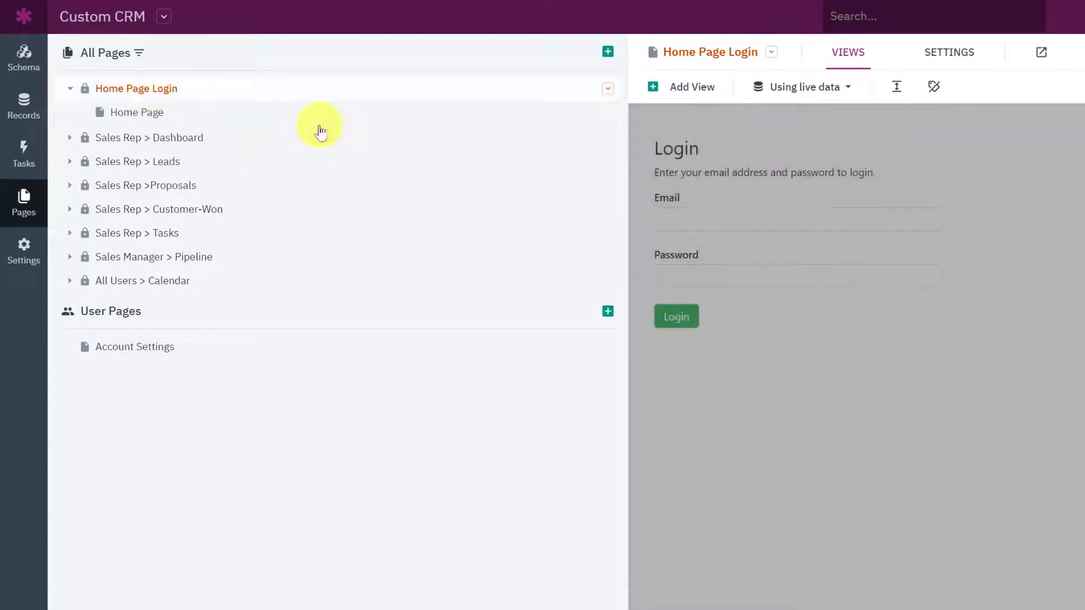
click(763, 222)
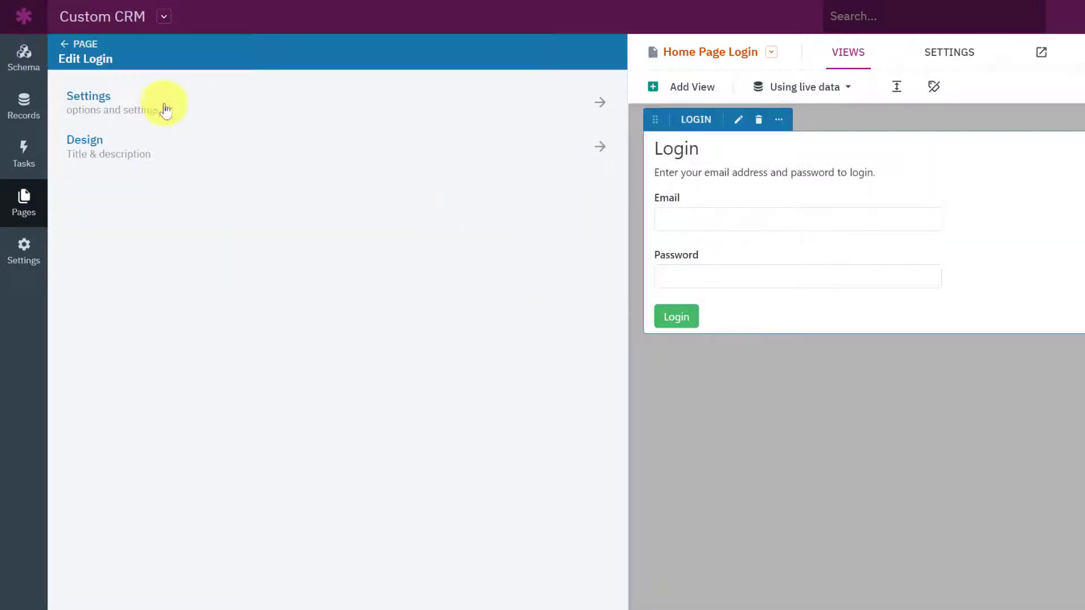
click(162, 103)
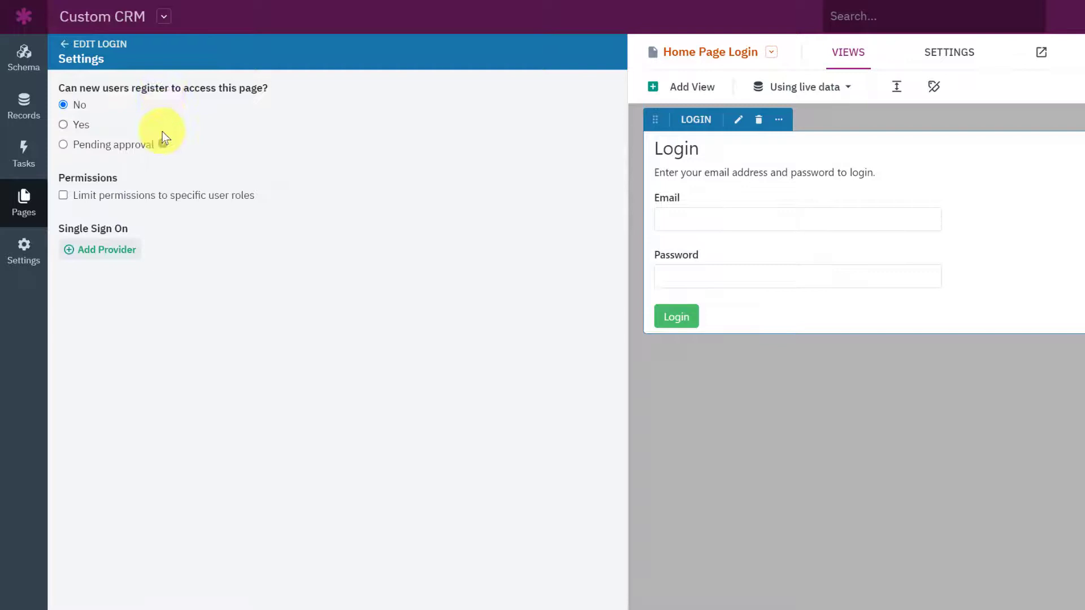
click(32, 208)
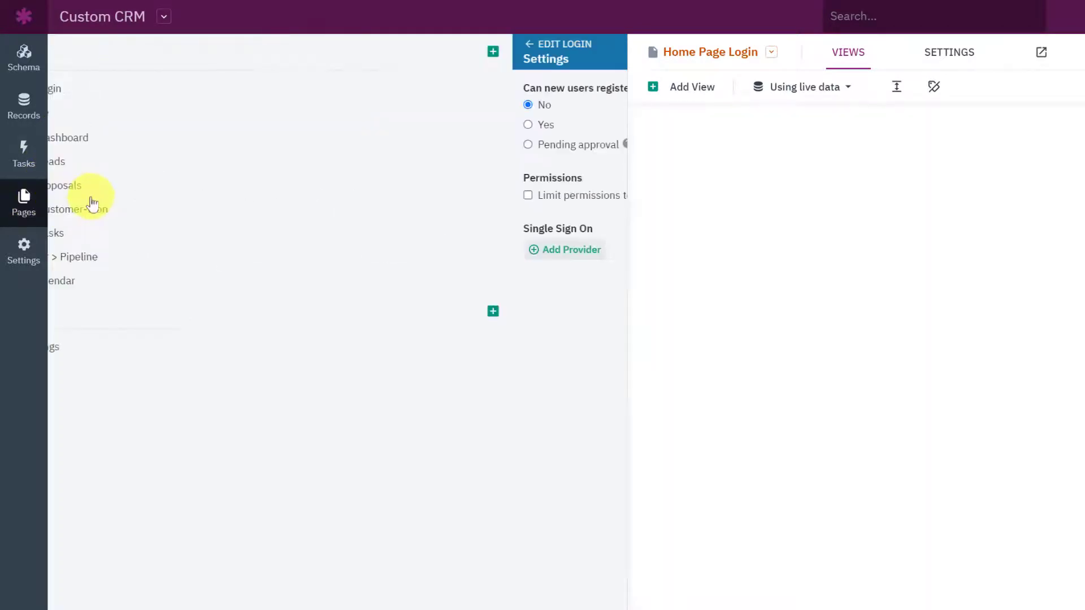
click(142, 116)
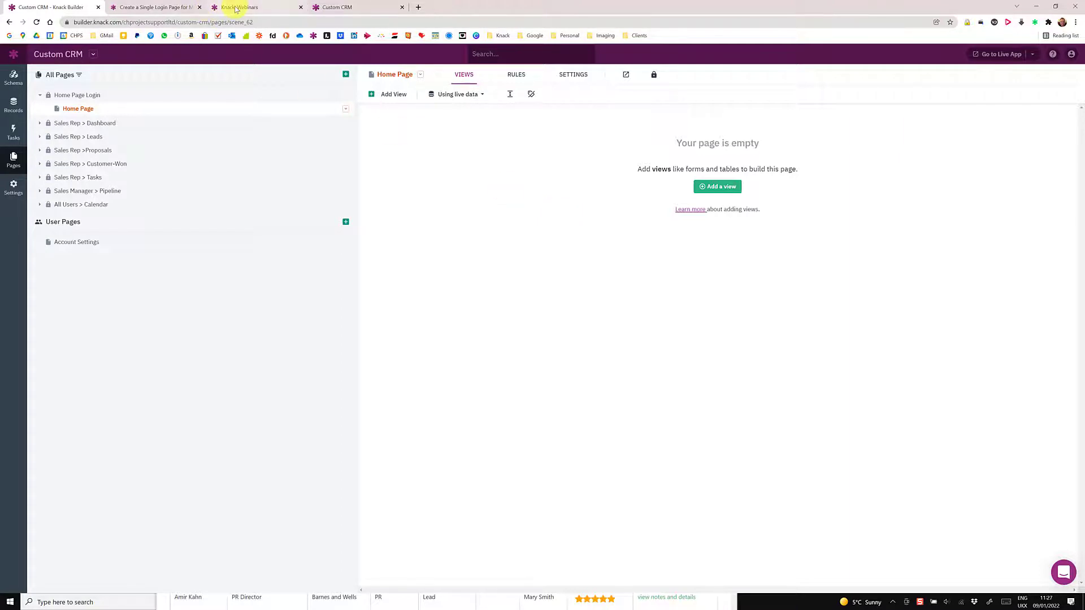
Step: Add a Home Page rule: when User Roles contains Sales Reps, redirect to the Dashboard page
click(339, 7)
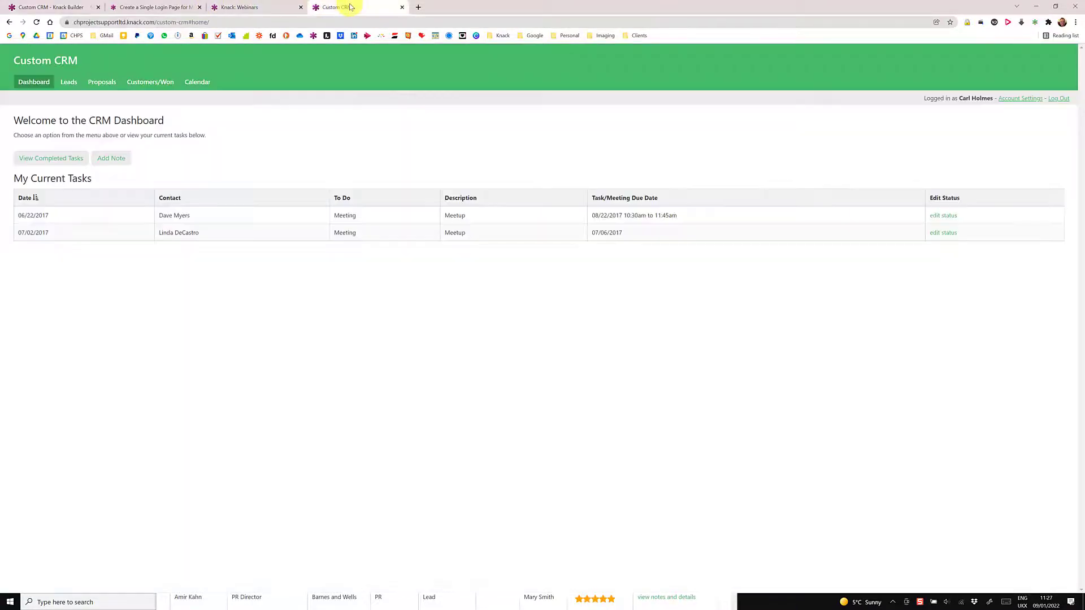
click(170, 7)
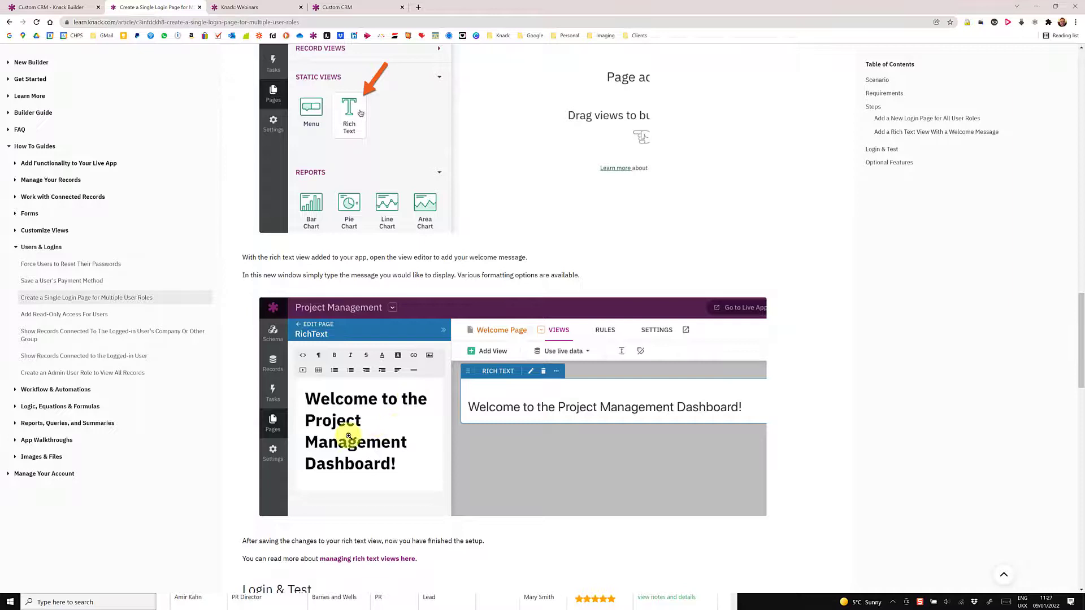
click(47, 6)
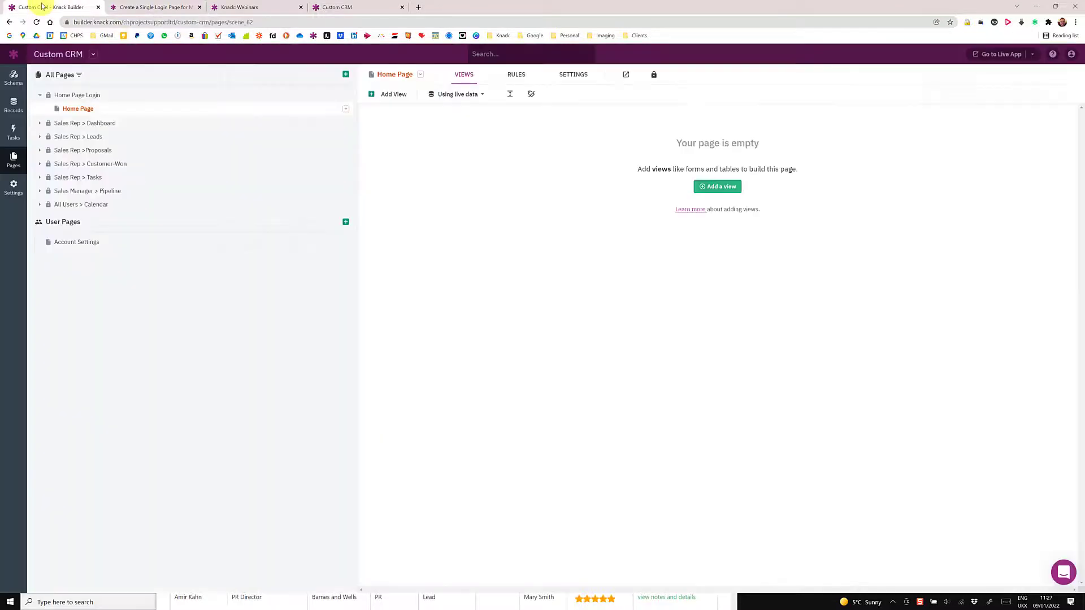
click(516, 78)
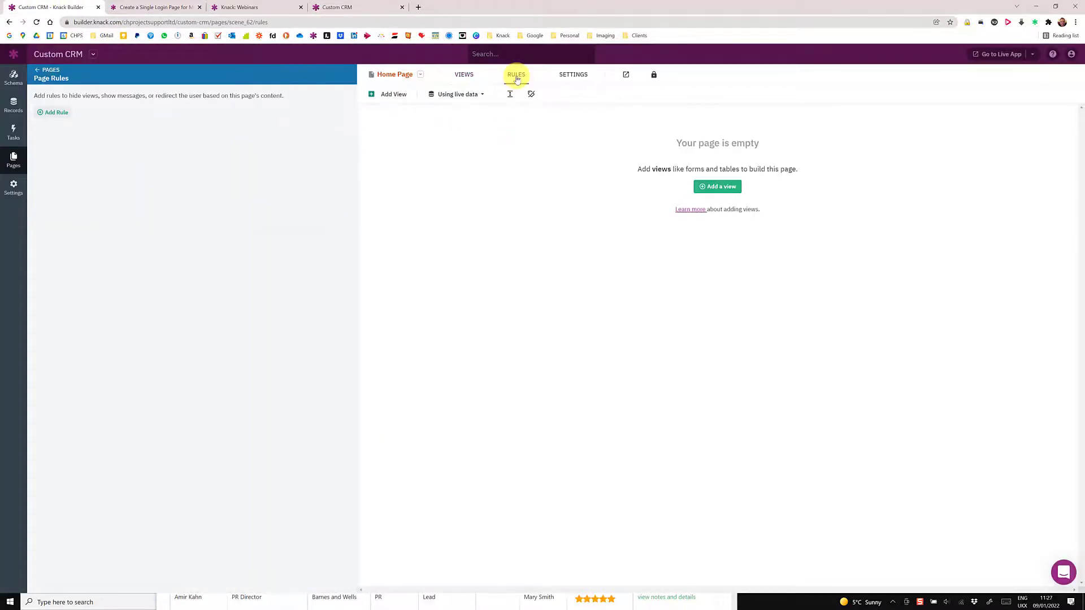
click(60, 112)
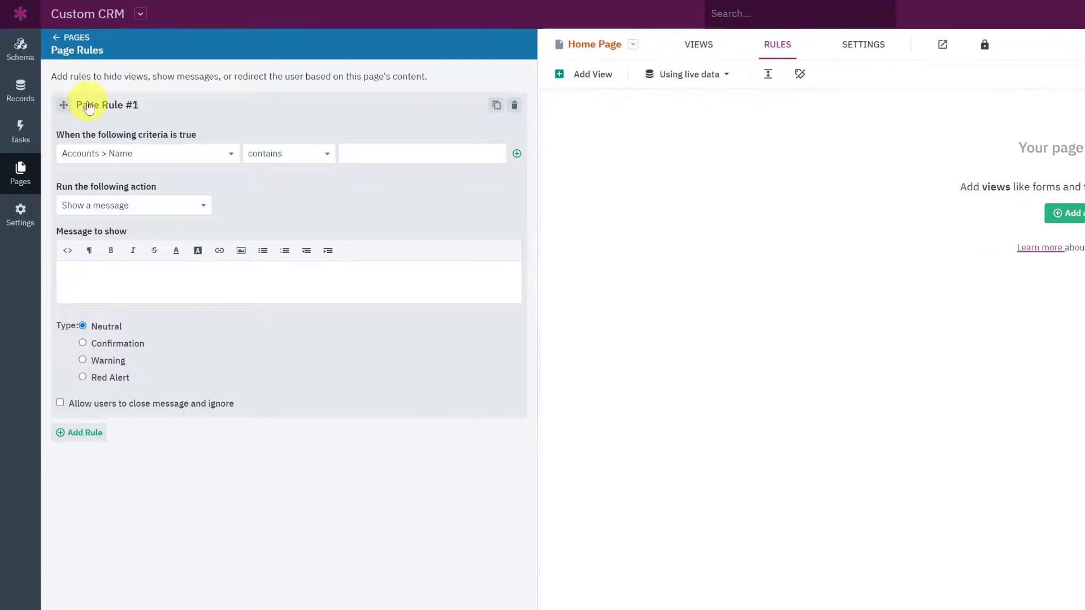
click(78, 151)
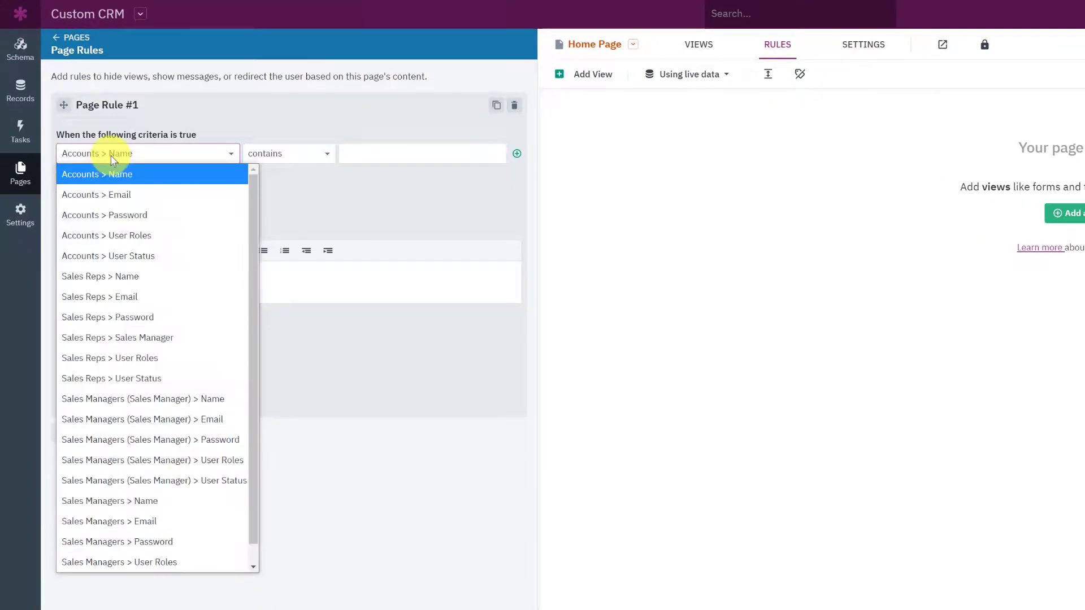
click(158, 235)
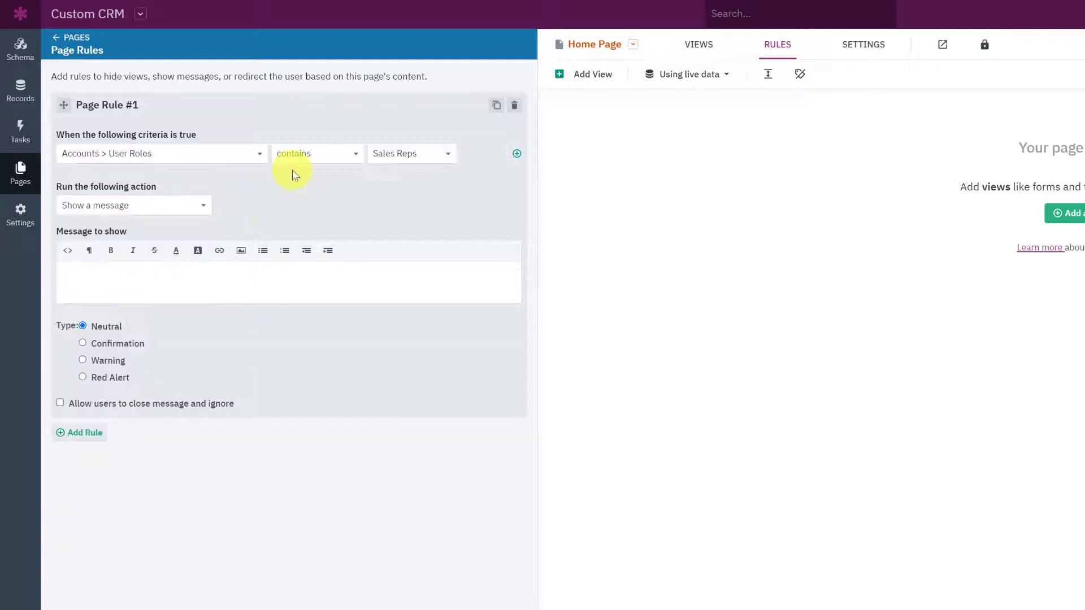
click(319, 158)
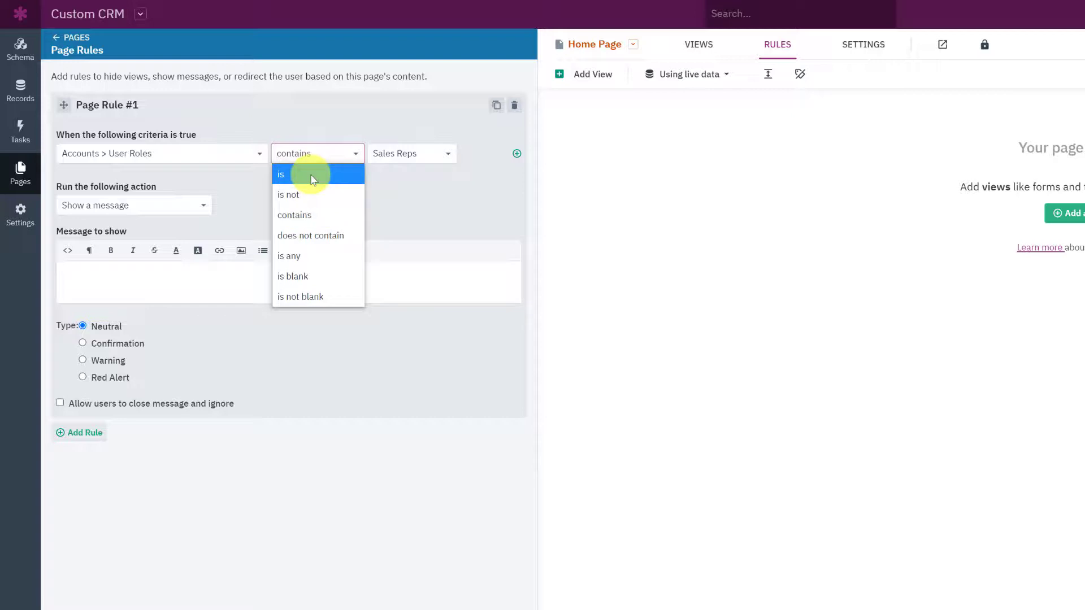
click(305, 215)
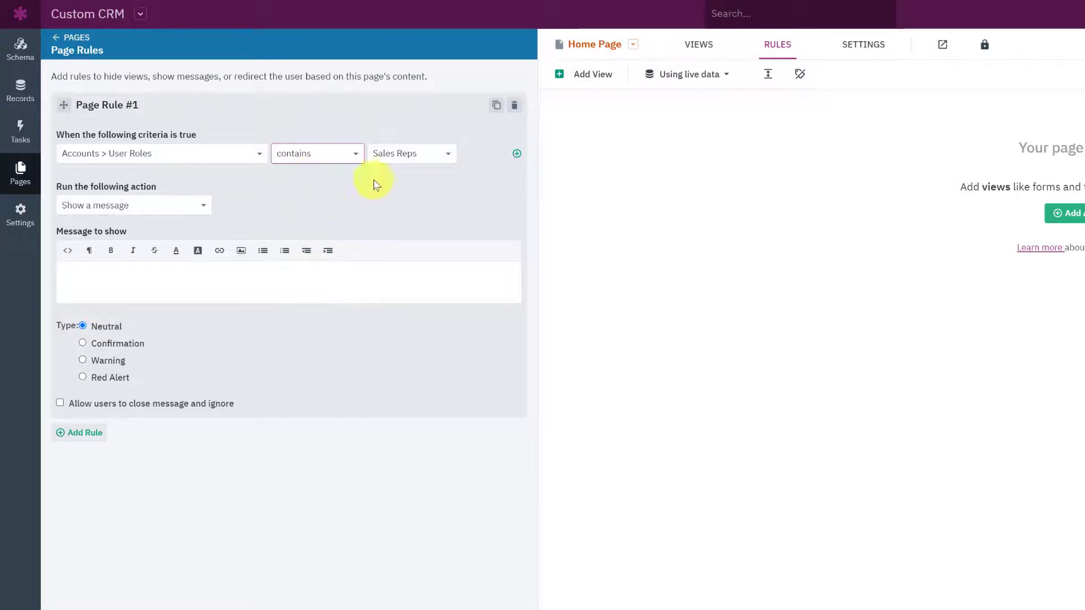
click(160, 208)
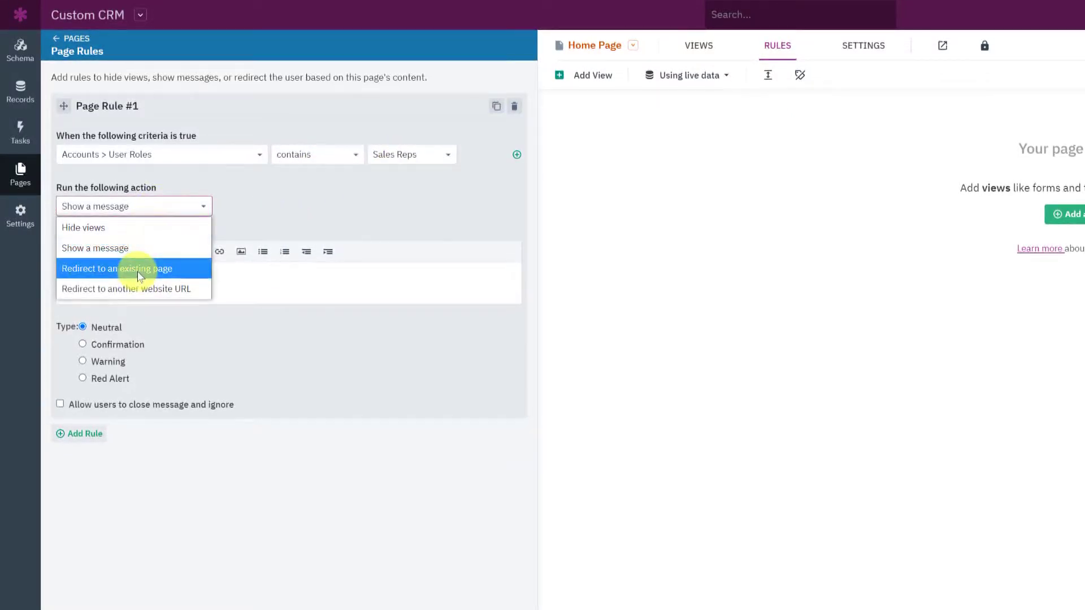
click(138, 267)
click(121, 250)
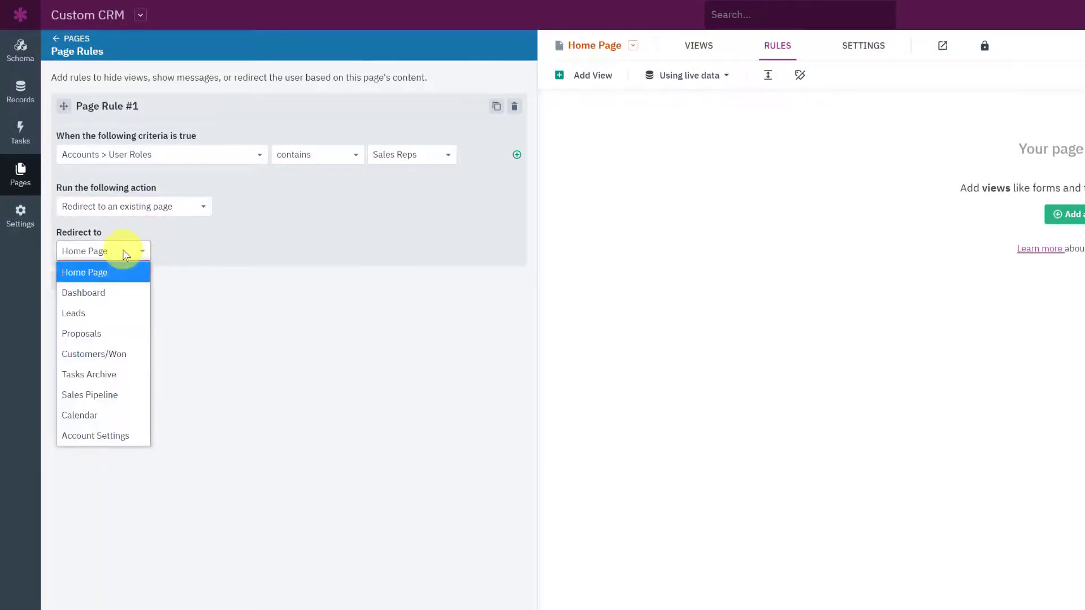
click(114, 295)
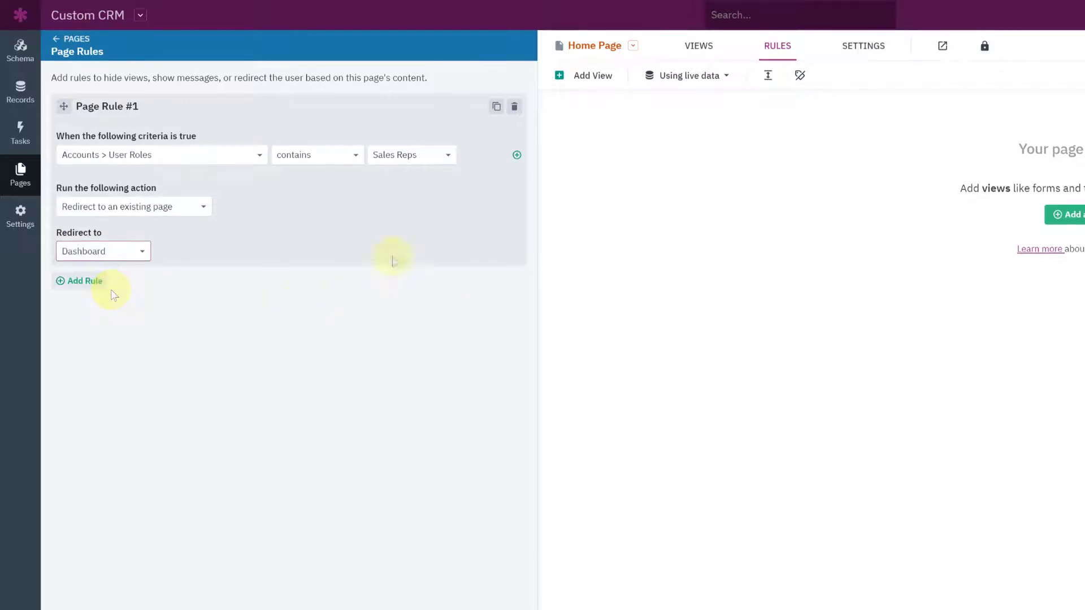
Step: Duplicate the rule for Sales Managers, redirecting them to the Sales Pipeline page
click(496, 109)
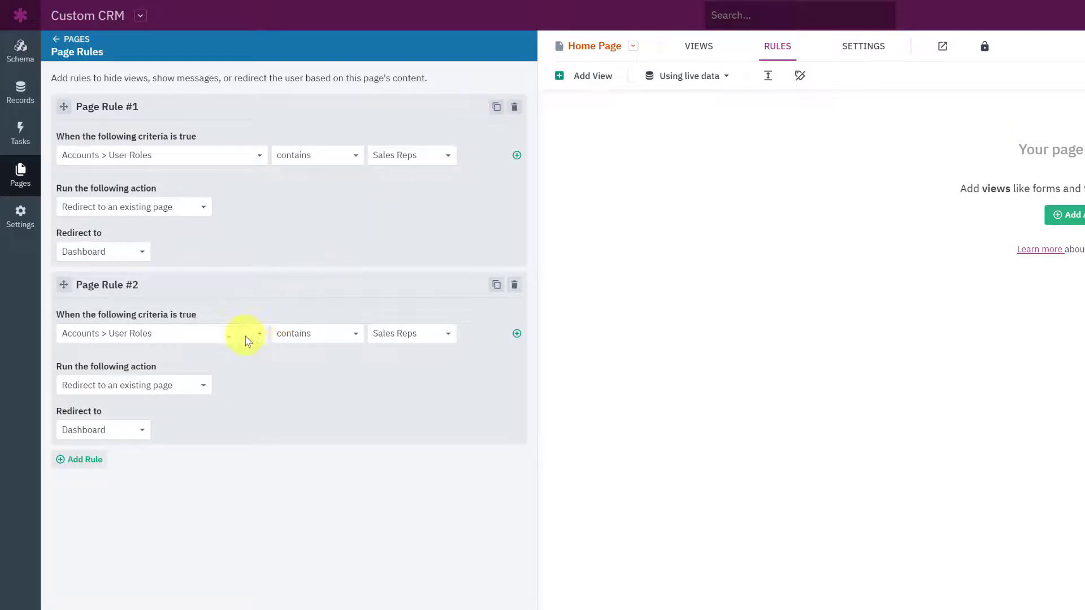
click(395, 334)
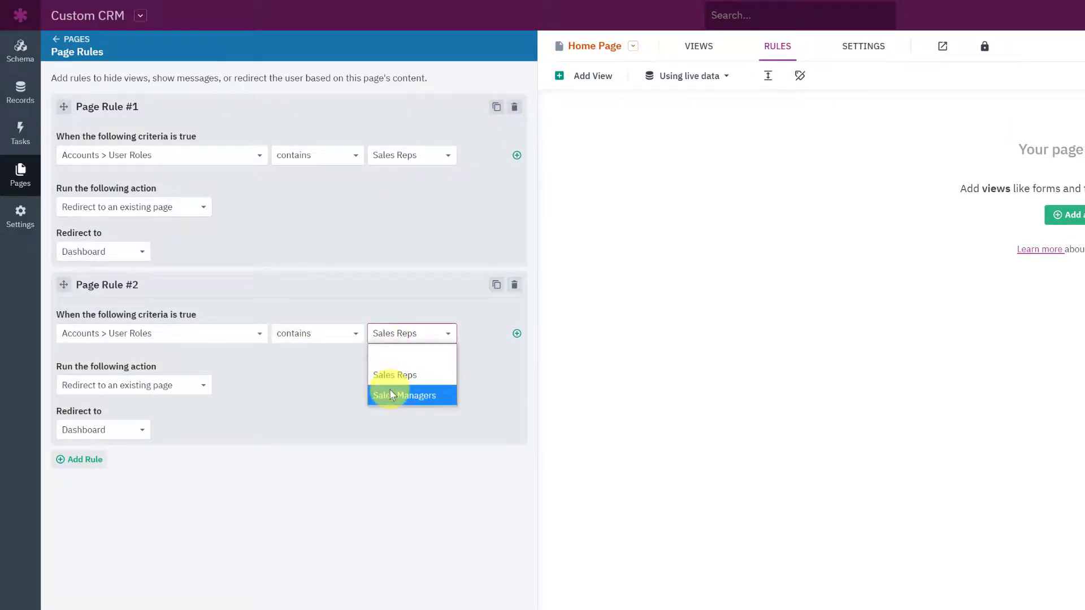
click(391, 395)
click(115, 430)
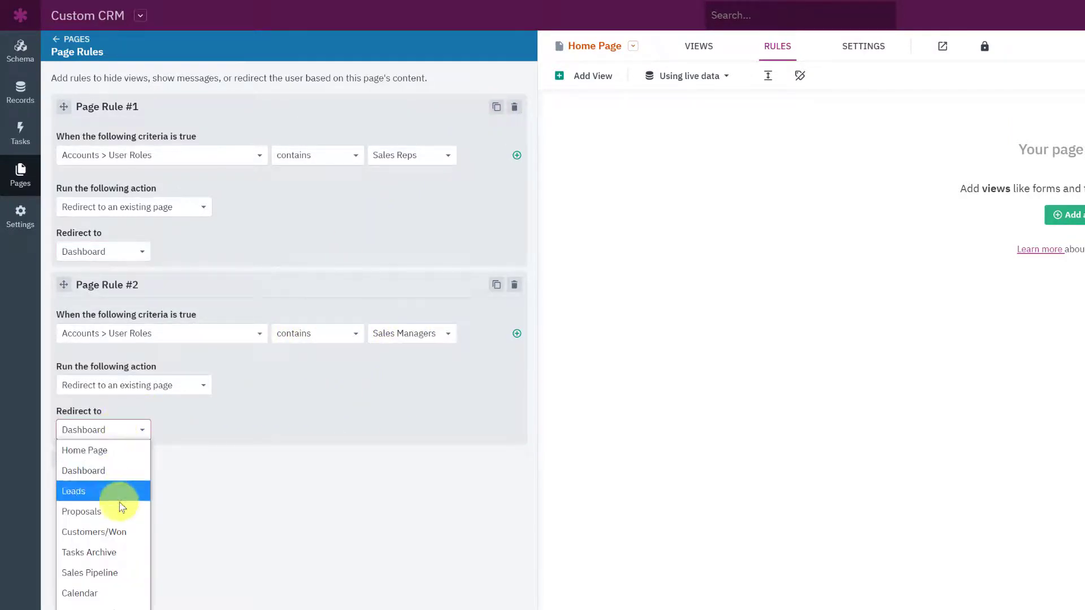
click(113, 573)
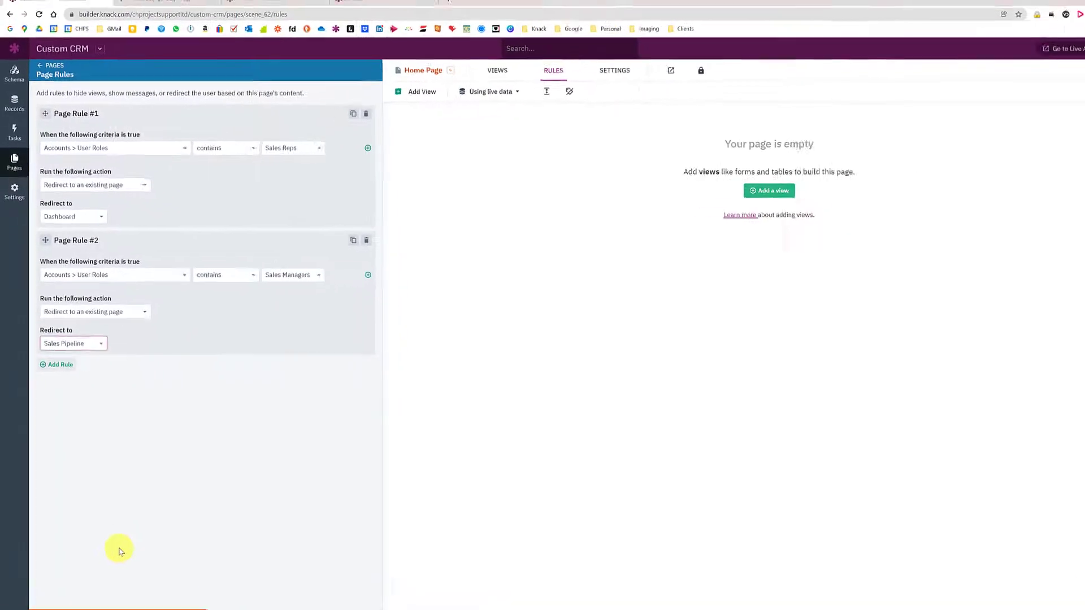
Step: Save the page rules, then uncheck both Page Menu options in Home Page Login's settings and save
click(117, 587)
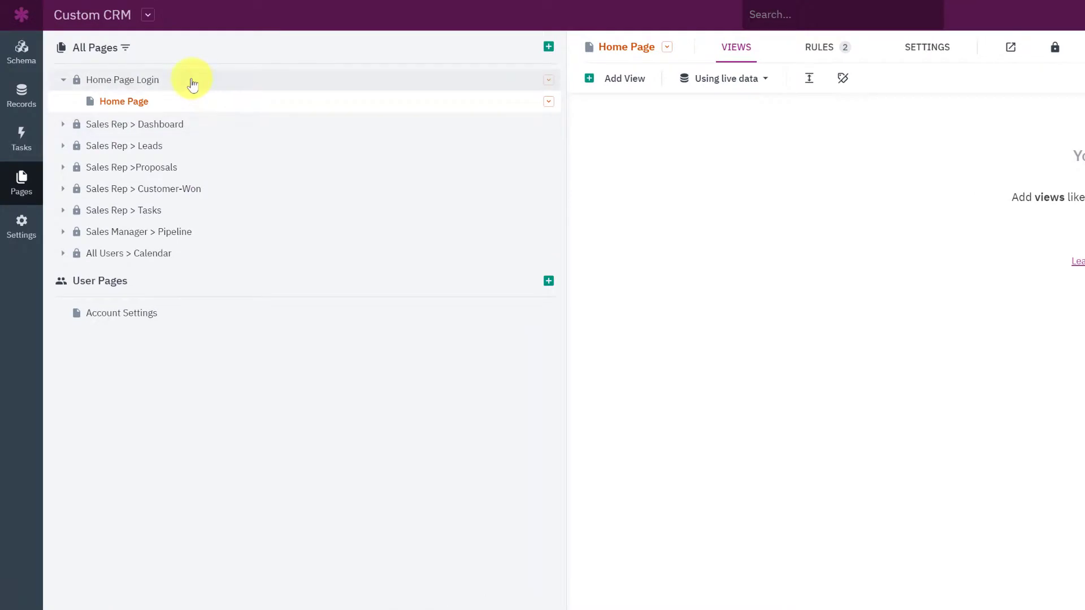
click(193, 82)
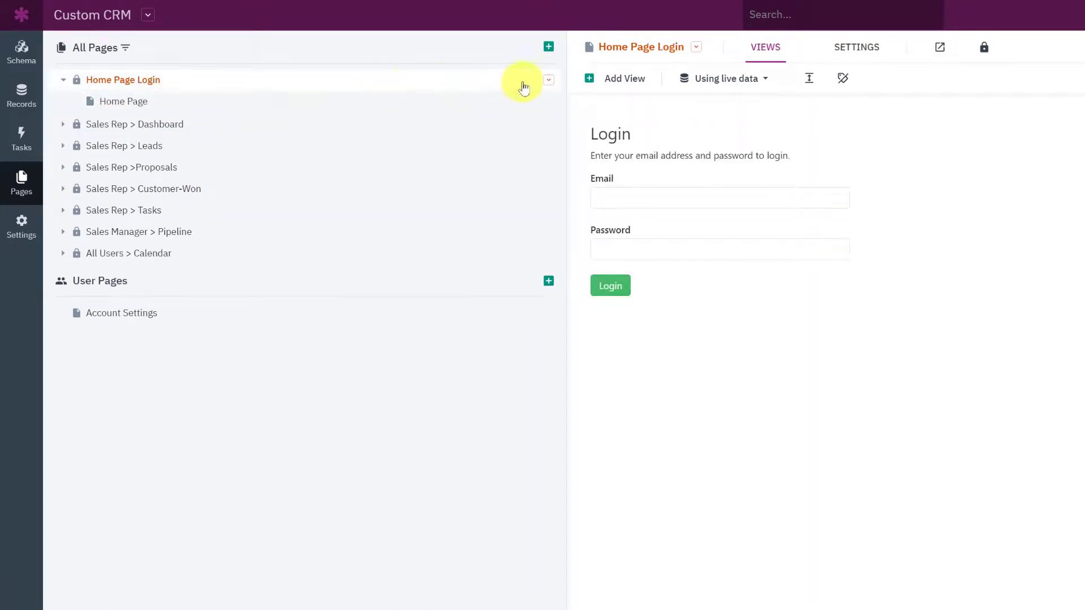
click(549, 82)
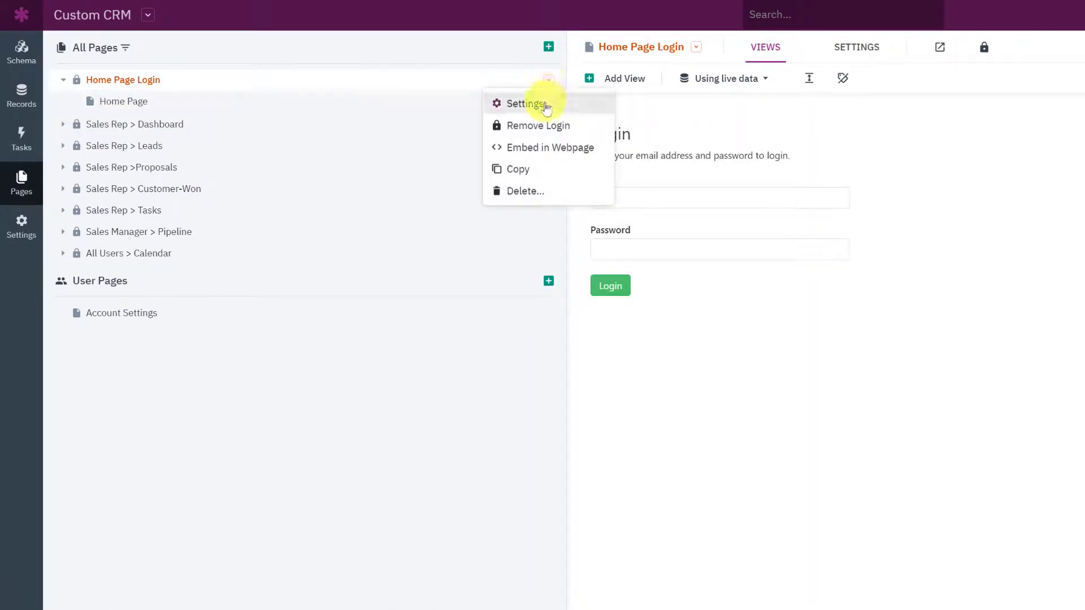
click(547, 106)
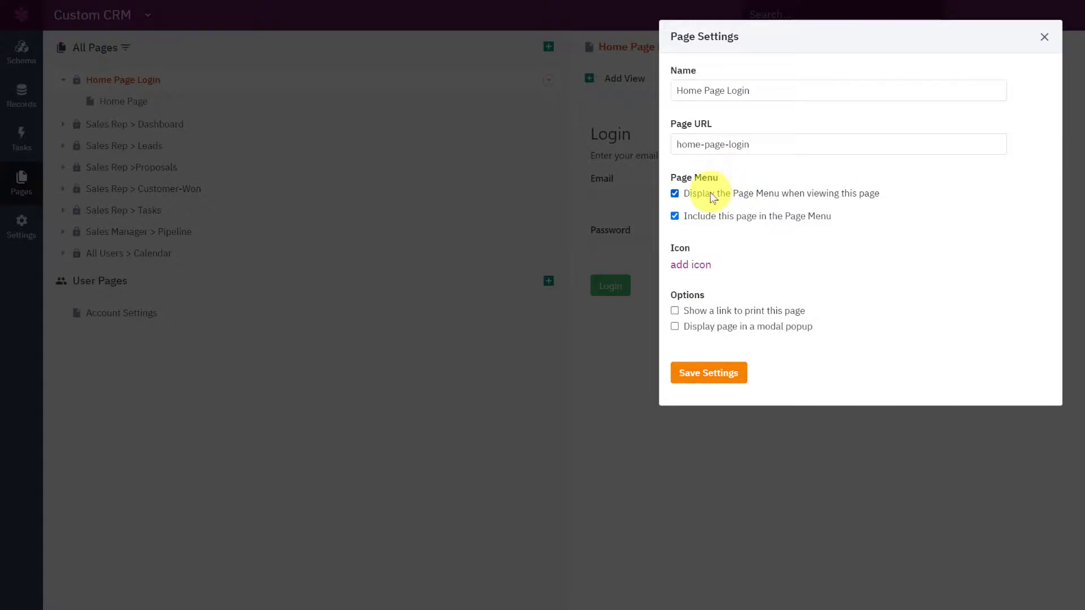
click(712, 196)
click(707, 218)
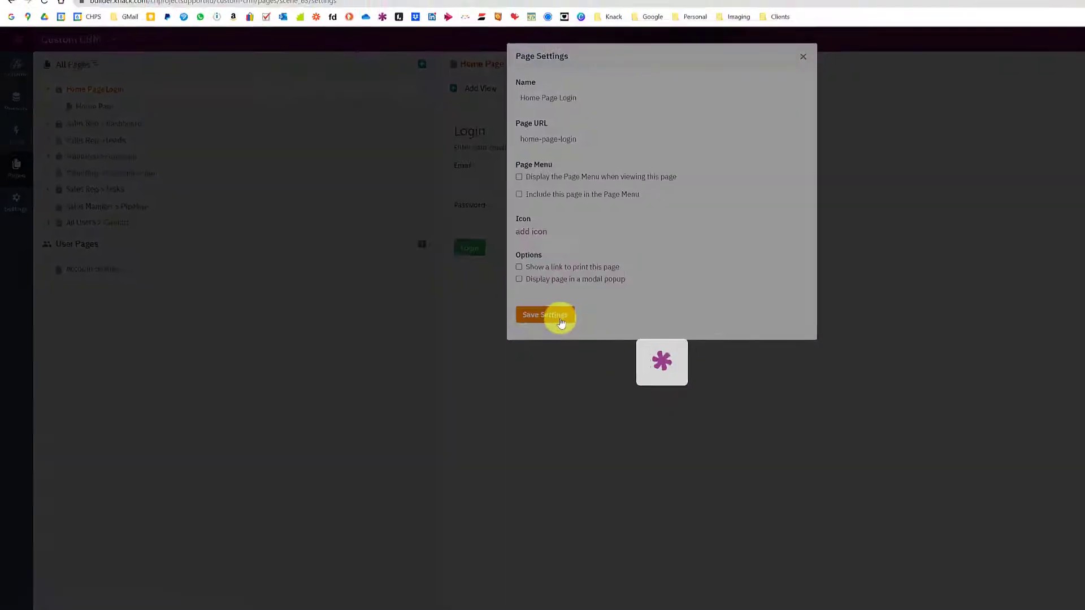
click(726, 376)
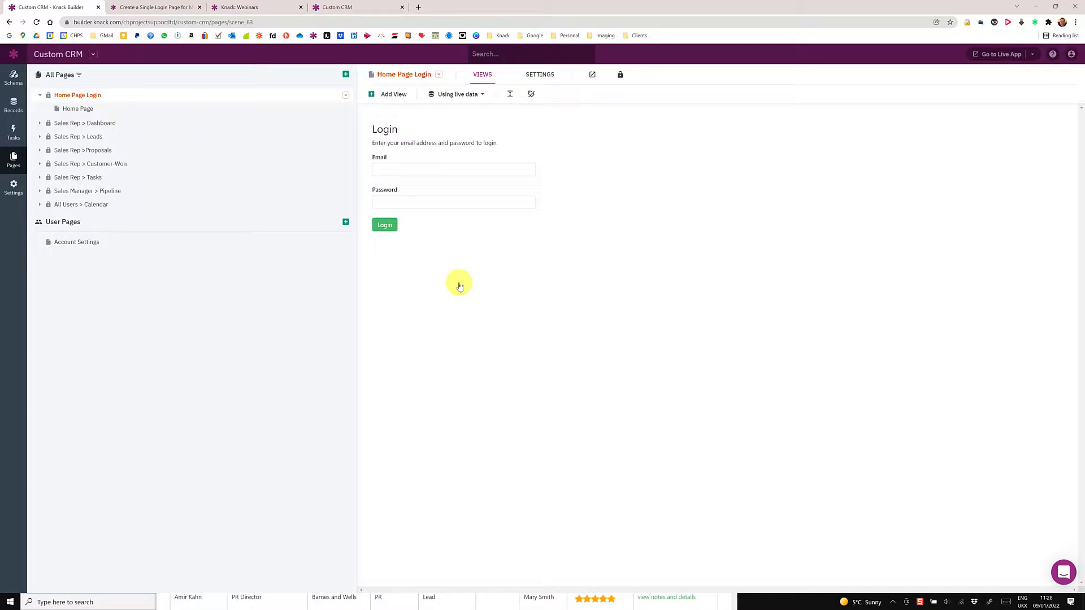
Step: Paste the live Home Page URL ending in custom-crm#home-page into Notepad and highlight its home-page part
click(1034, 55)
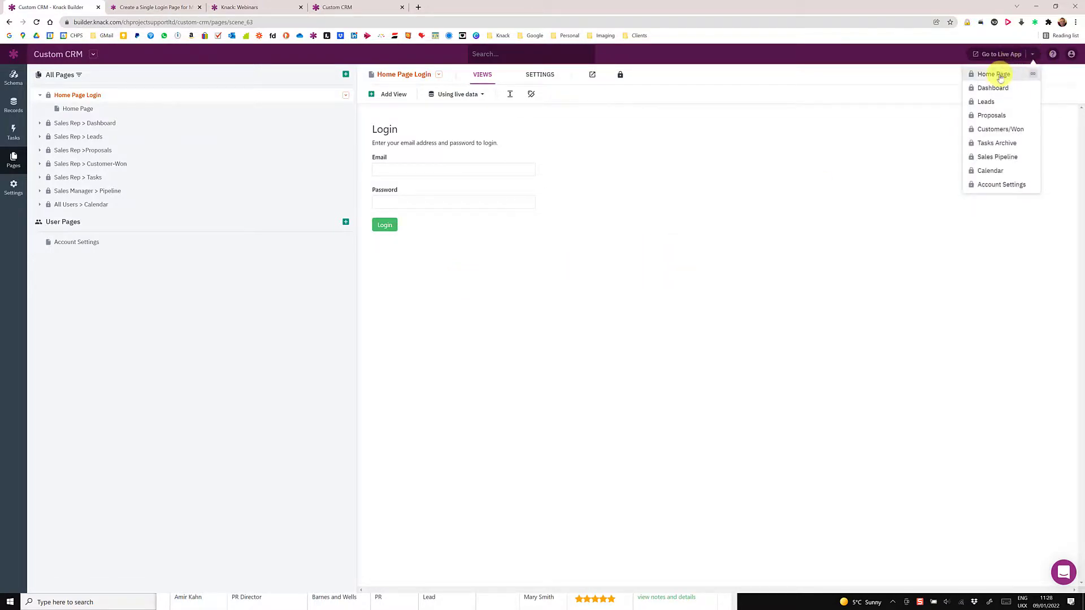
click(1017, 76)
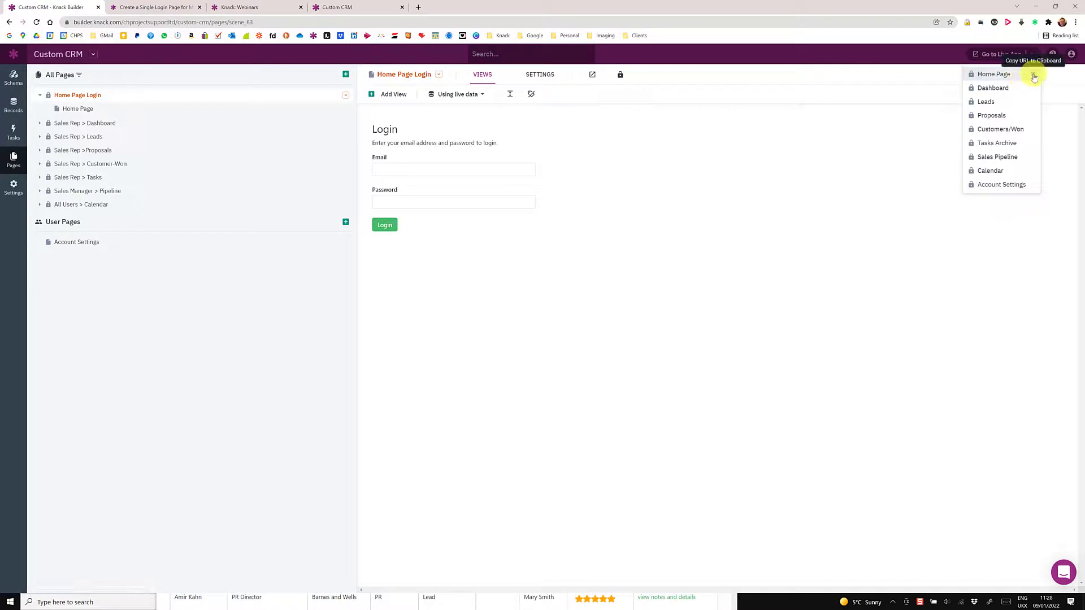
key(alt+Tab)
key(ctrl+v)
drag(614, 274, 394, 274)
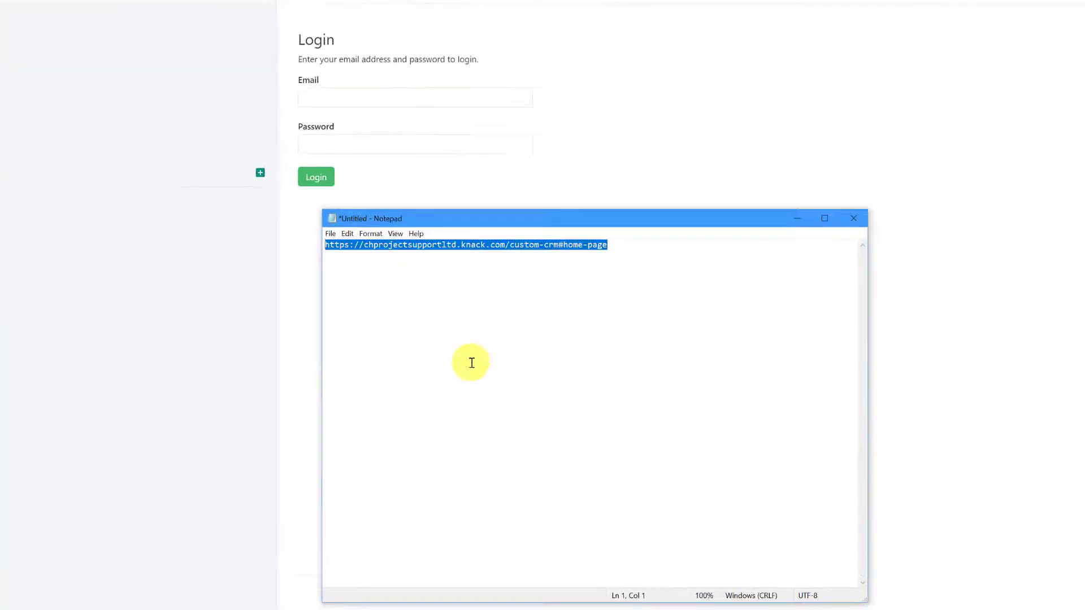
click(516, 333)
drag(640, 200, 573, 201)
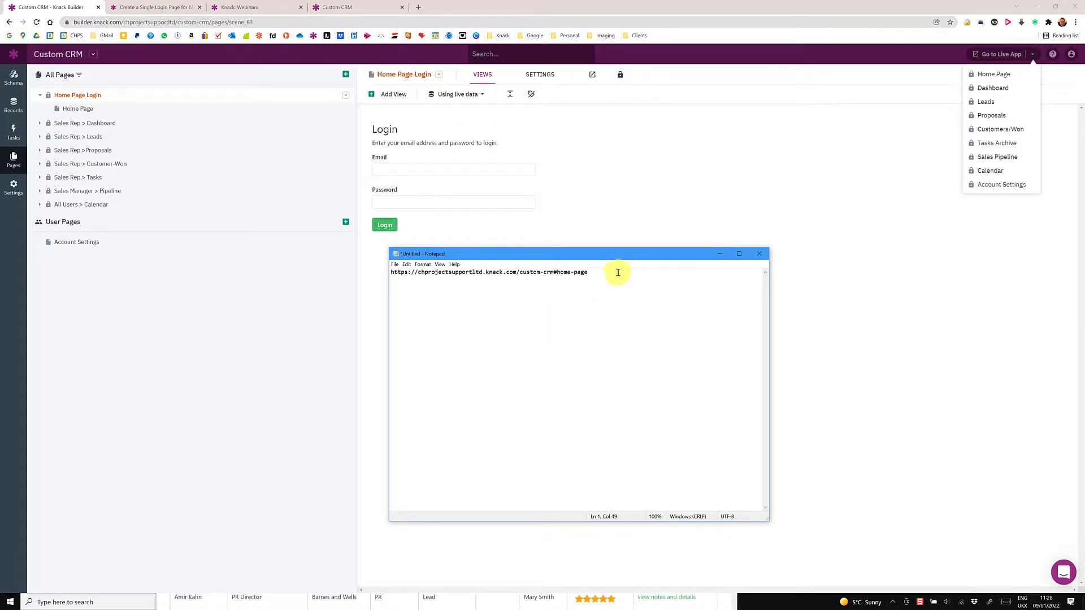
Step: Sign in as the sales manager on custom-crm#home-page, then load the sales rep's login in the other browser
drag(599, 272, 406, 271)
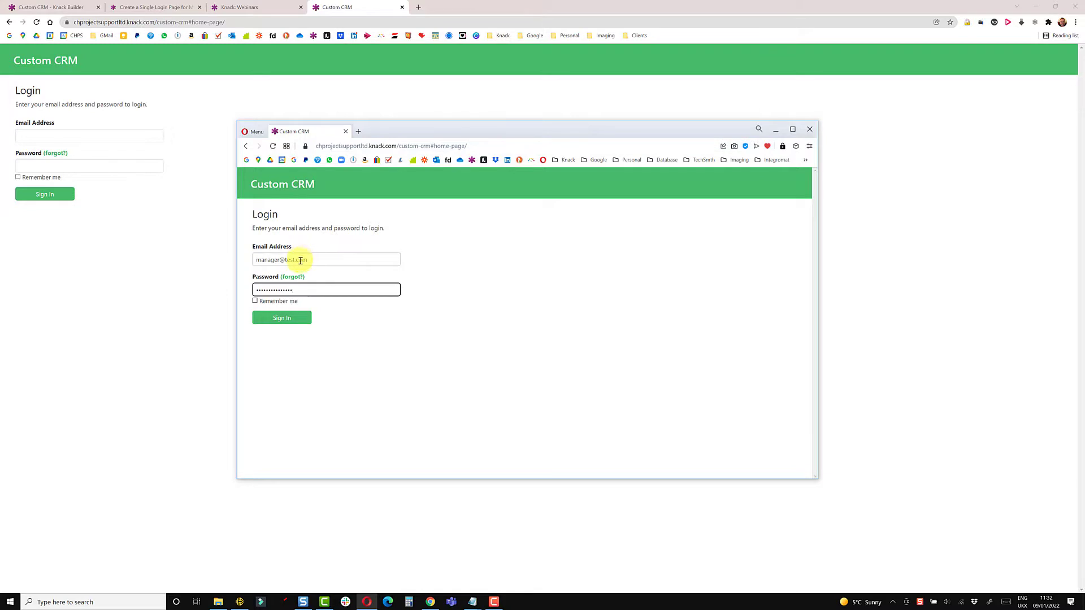
click(290, 317)
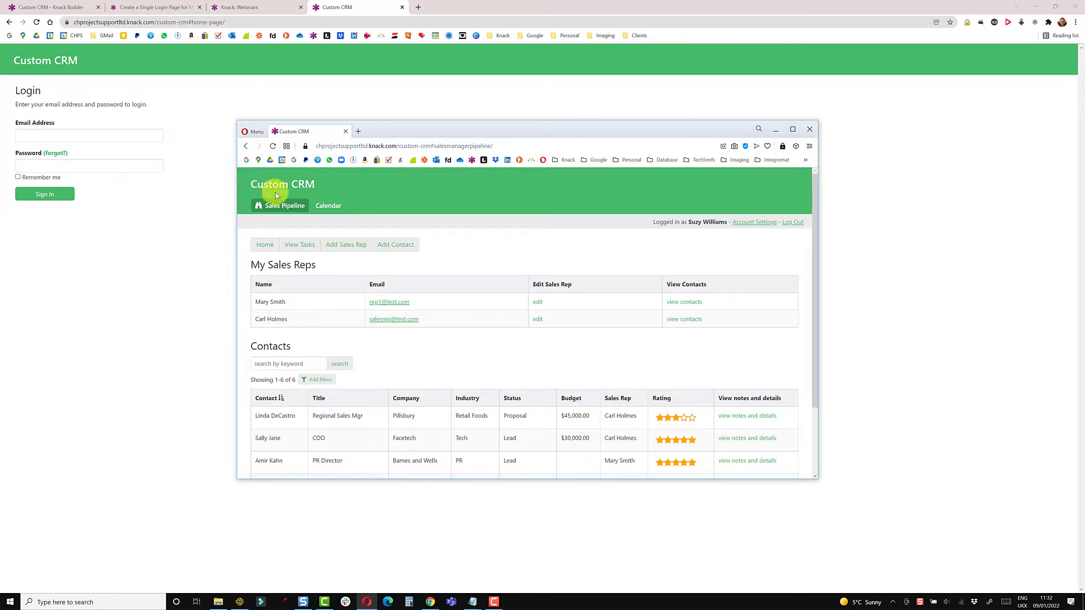
click(860, 150)
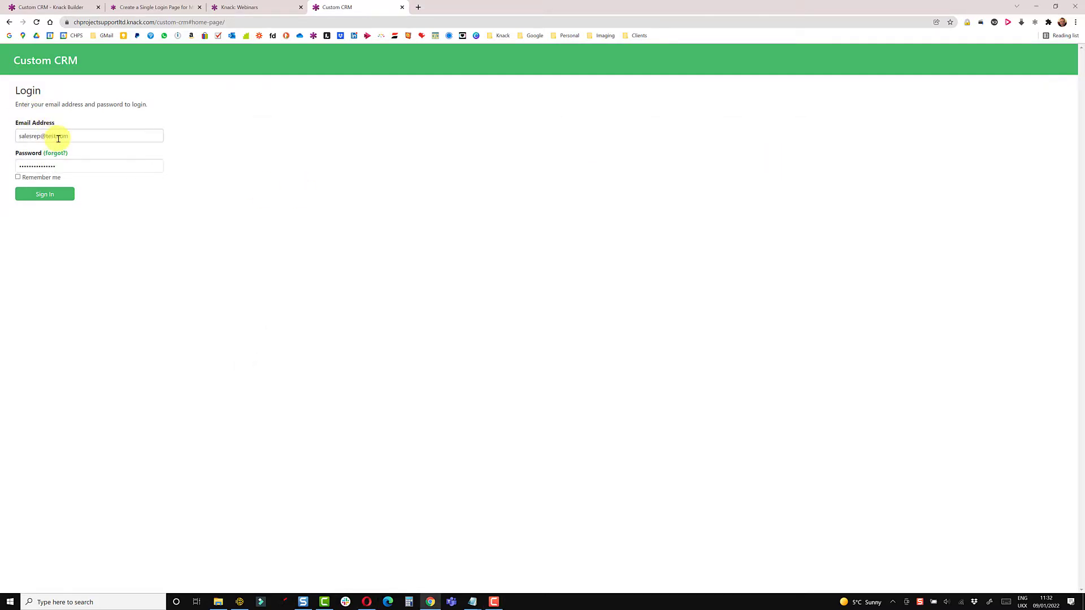
drag(193, 22, 234, 22)
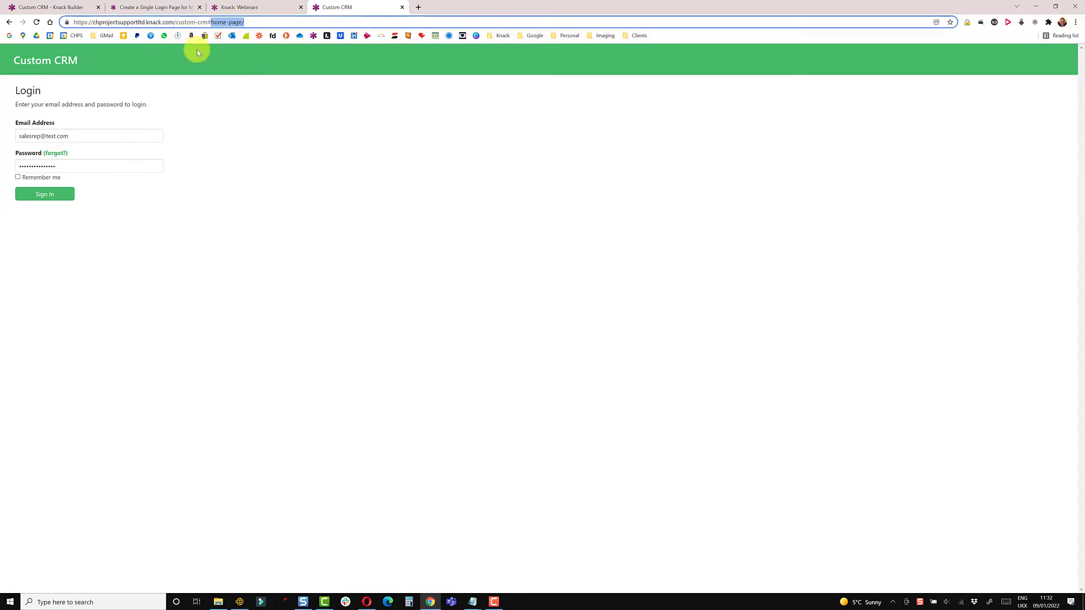